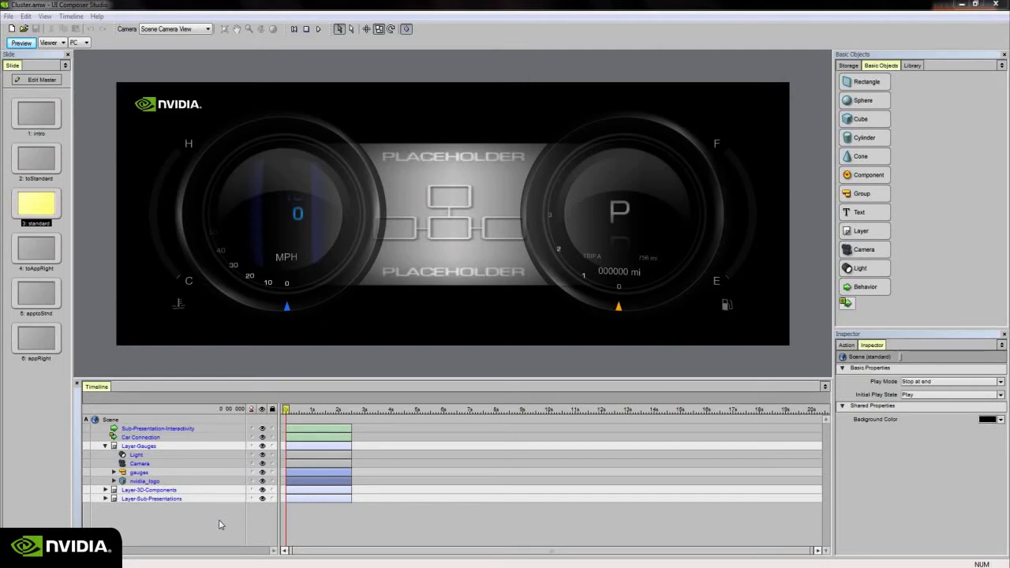
- Preview the toStandard slide twice, going back to the standard slide each time
{"action": "left_click", "coordinate": [43, 165]}
{"action": "left_click", "coordinate": [49, 209]}
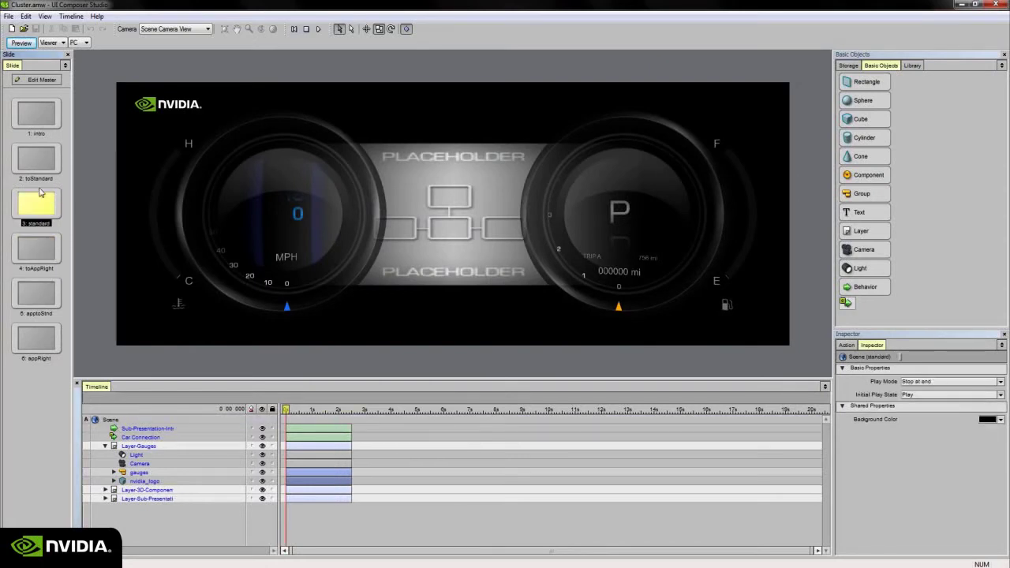
{"action": "left_click", "coordinate": [41, 175]}
{"action": "left_click", "coordinate": [43, 209]}
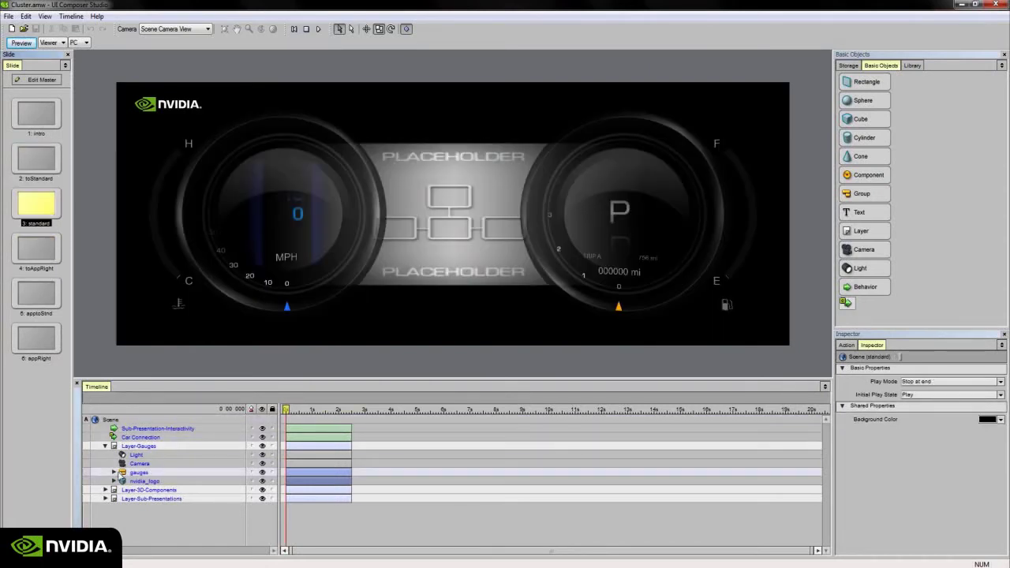
- Enter the speedometer component under gauges and sweep its playhead from 10 to 160 MPH
{"action": "left_click", "coordinate": [113, 472]}
{"action": "double_click", "coordinate": [164, 490]}
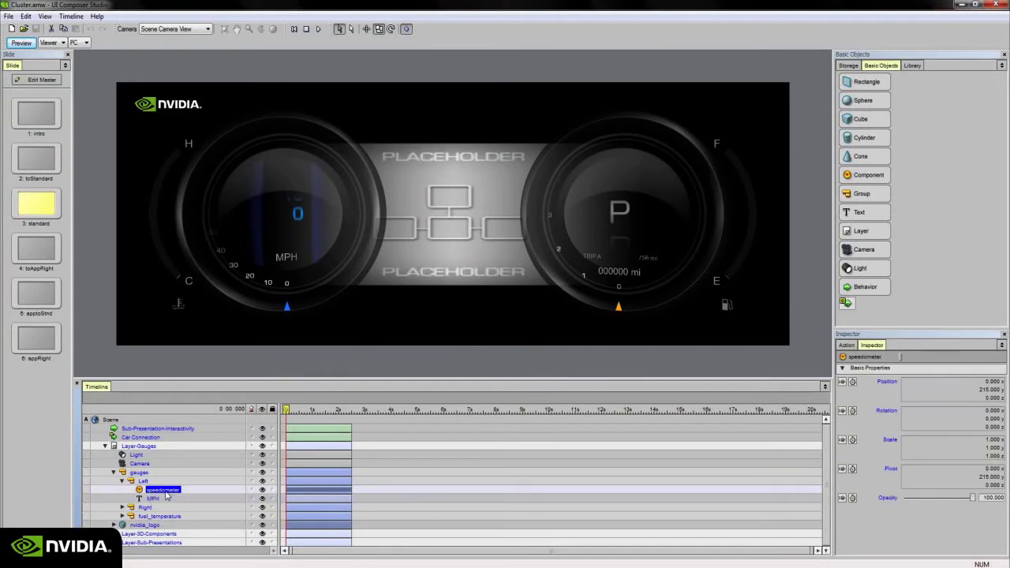
{"action": "left_click", "coordinate": [122, 508]}
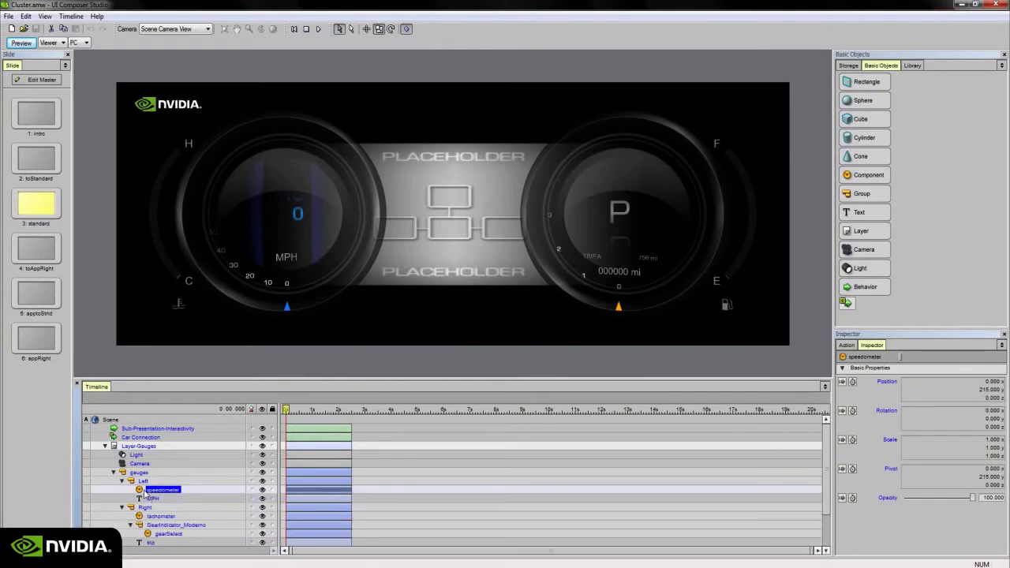
{"action": "double_click", "coordinate": [145, 490]}
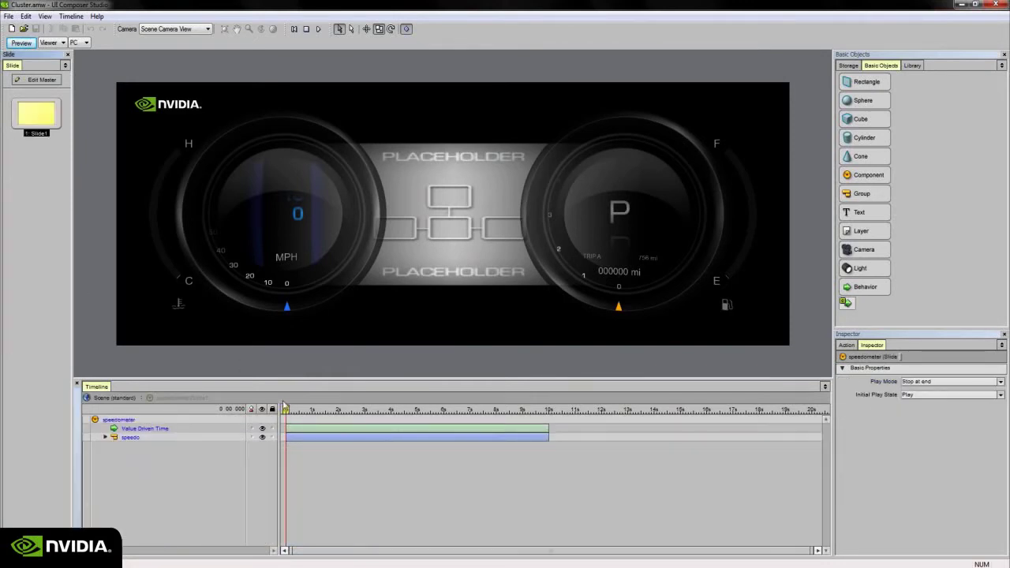
{"action": "left_click_drag", "start_coordinate": [314, 417], "coordinate": [286, 410]}
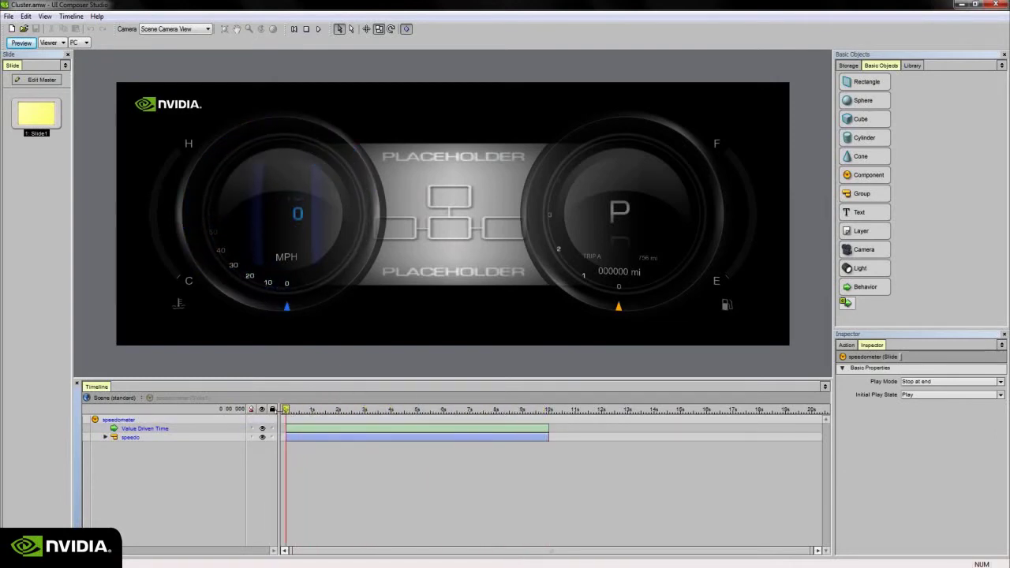
- Return to the full Scene and open the gearSelect component
{"action": "left_click", "coordinate": [114, 398]}
{"action": "double_click", "coordinate": [165, 533]}
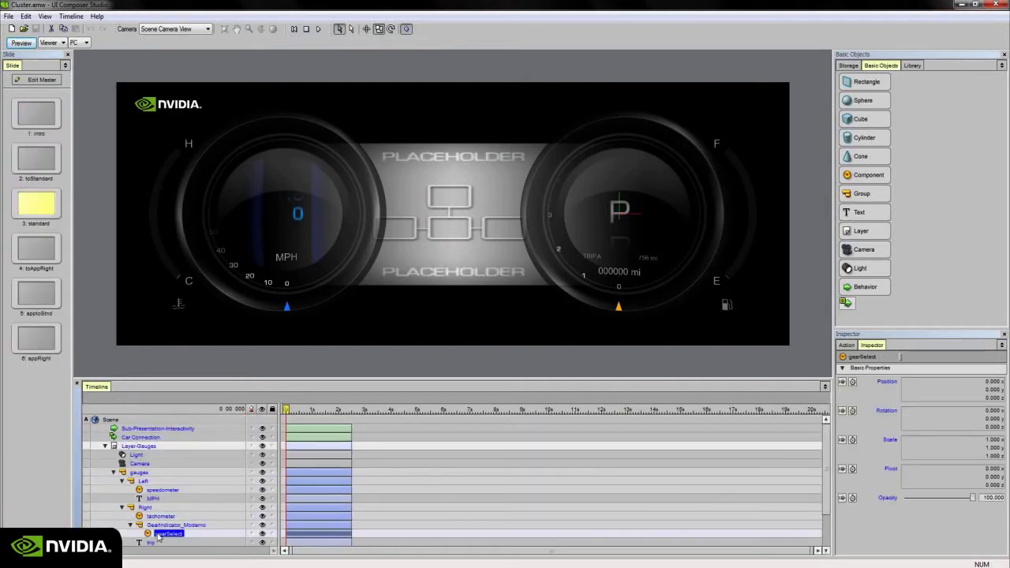
{"action": "double_click", "coordinate": [147, 534]}
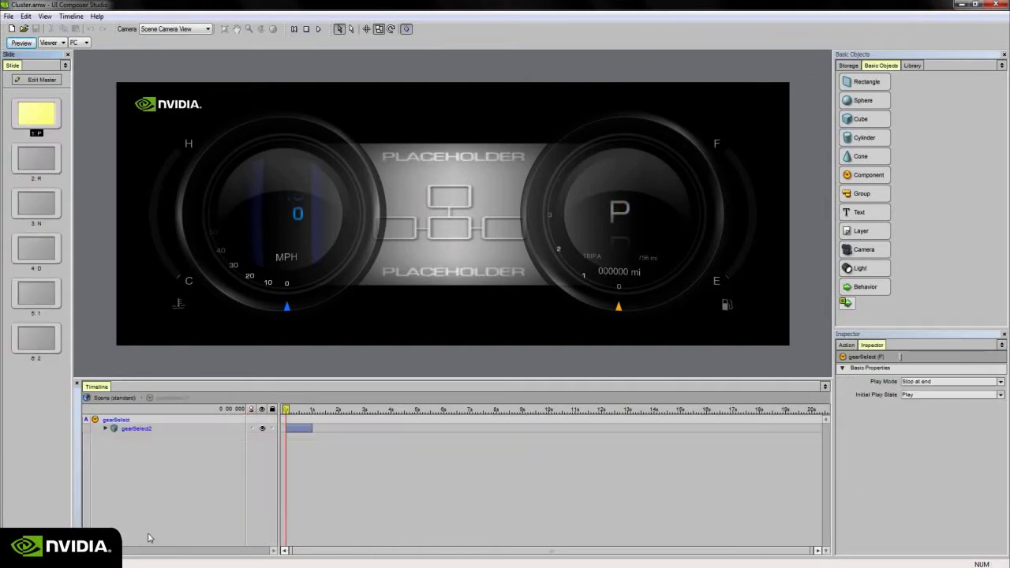
- Preview gearSelect's gear slides P, R, N, D, 1 and 2, then return to the Scene
{"action": "left_click", "coordinate": [44, 169]}
{"action": "left_click", "coordinate": [49, 205]}
{"action": "left_click", "coordinate": [44, 267]}
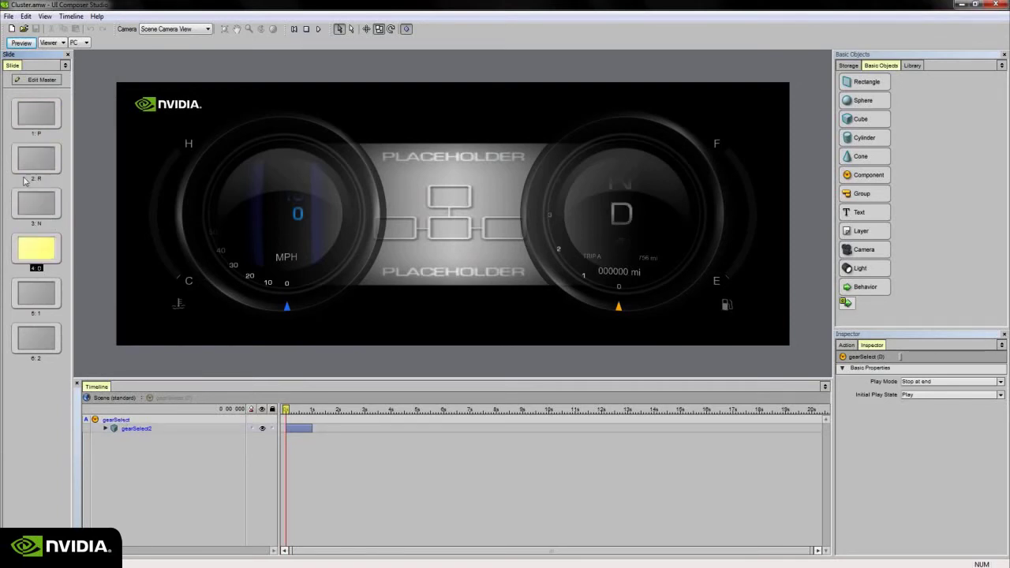
{"action": "left_click", "coordinate": [47, 108]}
{"action": "left_click", "coordinate": [47, 158]}
{"action": "left_click", "coordinate": [42, 211]}
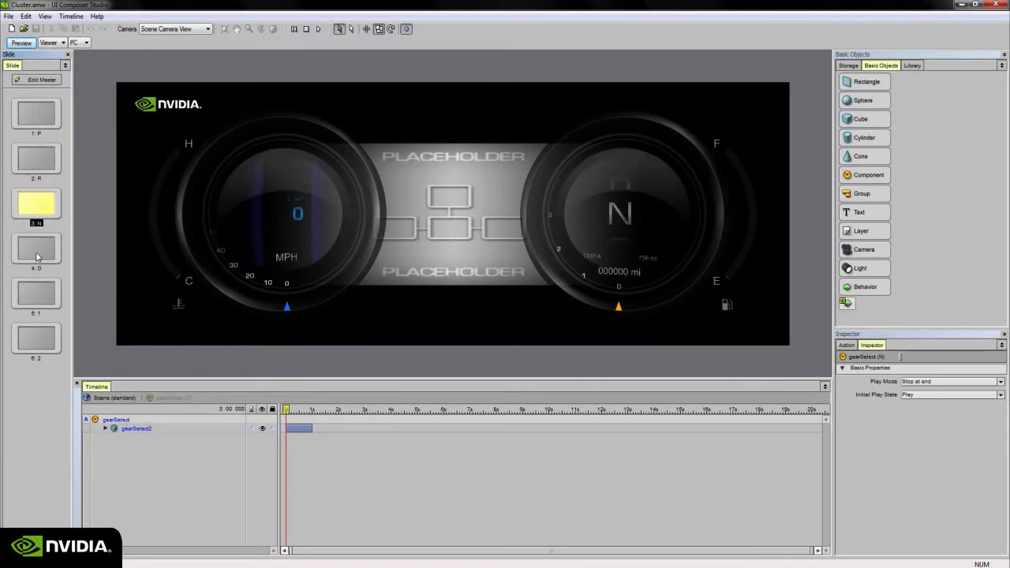
{"action": "left_click", "coordinate": [39, 251]}
{"action": "left_click", "coordinate": [40, 300]}
{"action": "left_click", "coordinate": [37, 337]}
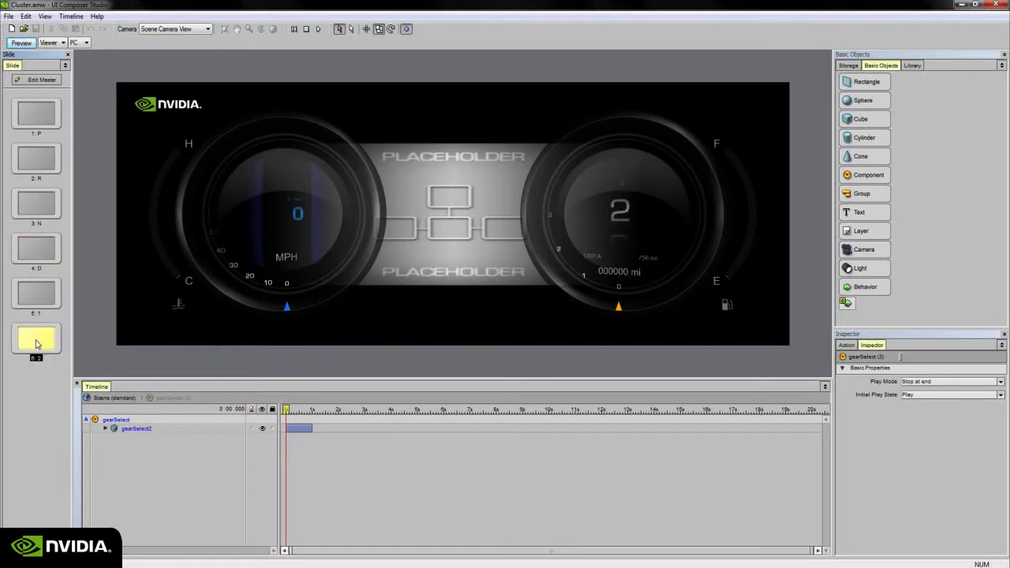
{"action": "left_click", "coordinate": [43, 109]}
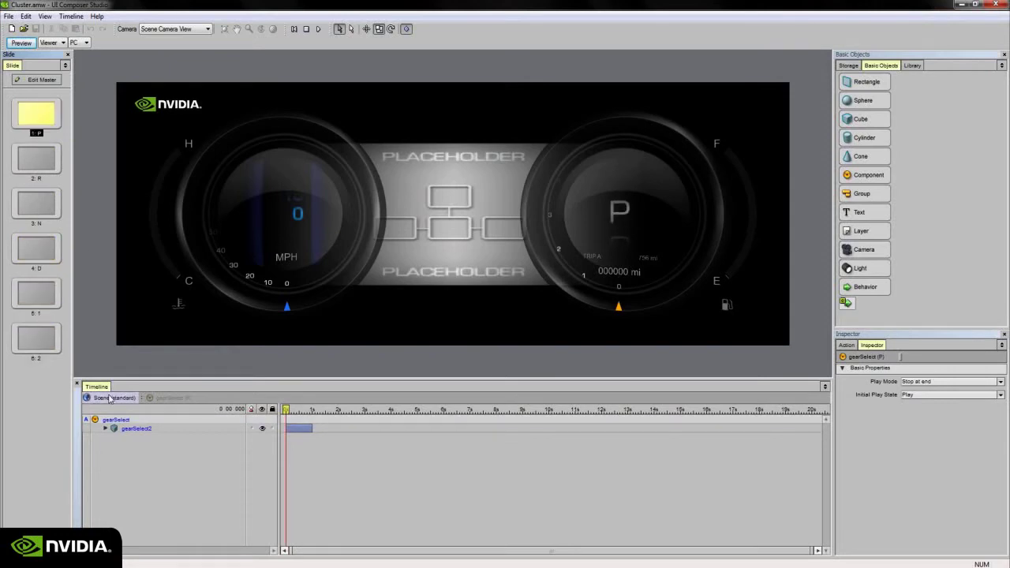
{"action": "left_click", "coordinate": [112, 398]}
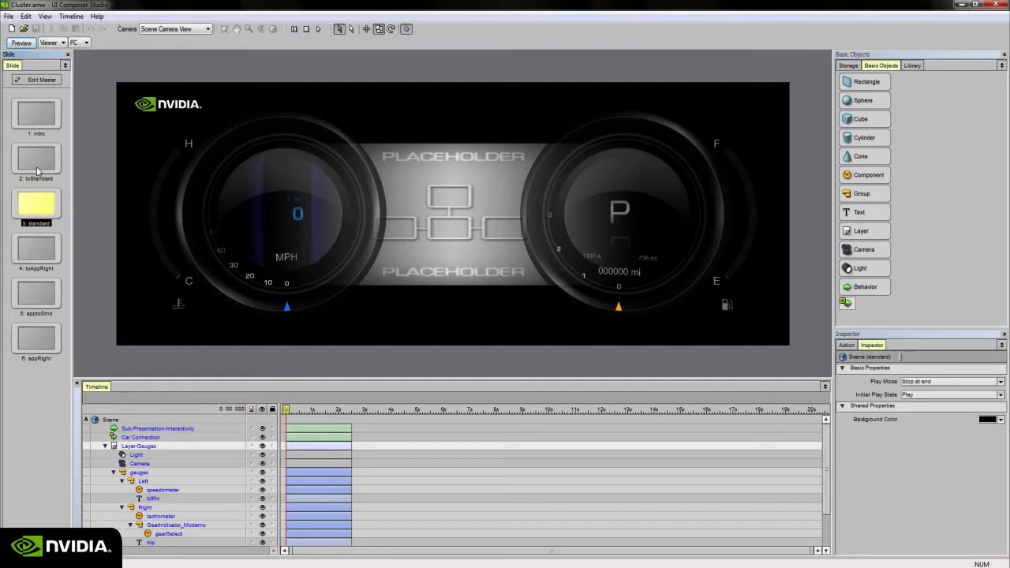
{"action": "left_click", "coordinate": [43, 123]}
{"action": "left_click", "coordinate": [46, 160]}
{"action": "left_click", "coordinate": [42, 213]}
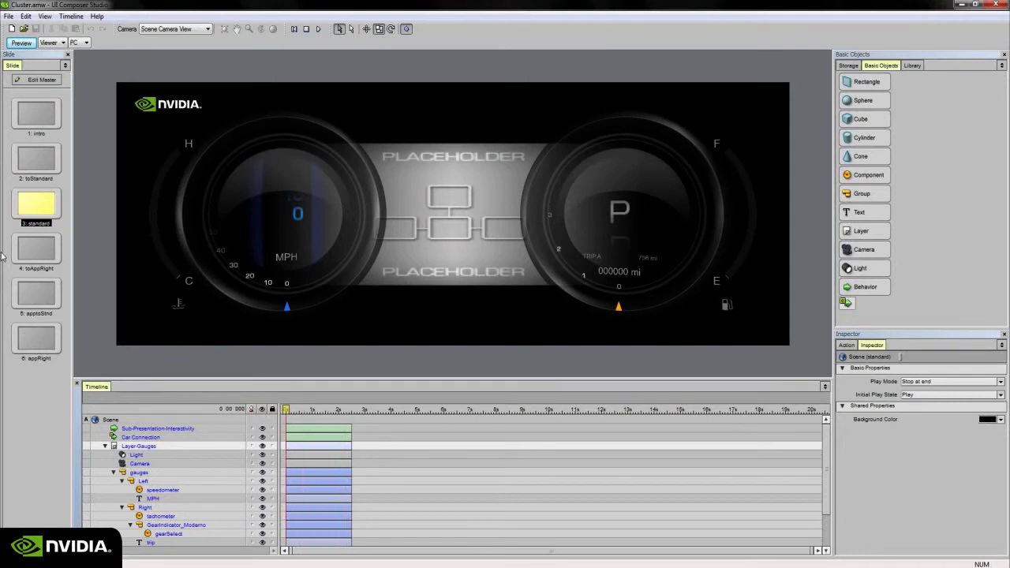
- Scrub and play the toAppRight slide's right-gauge slide-out animation
{"action": "left_click", "coordinate": [37, 251]}
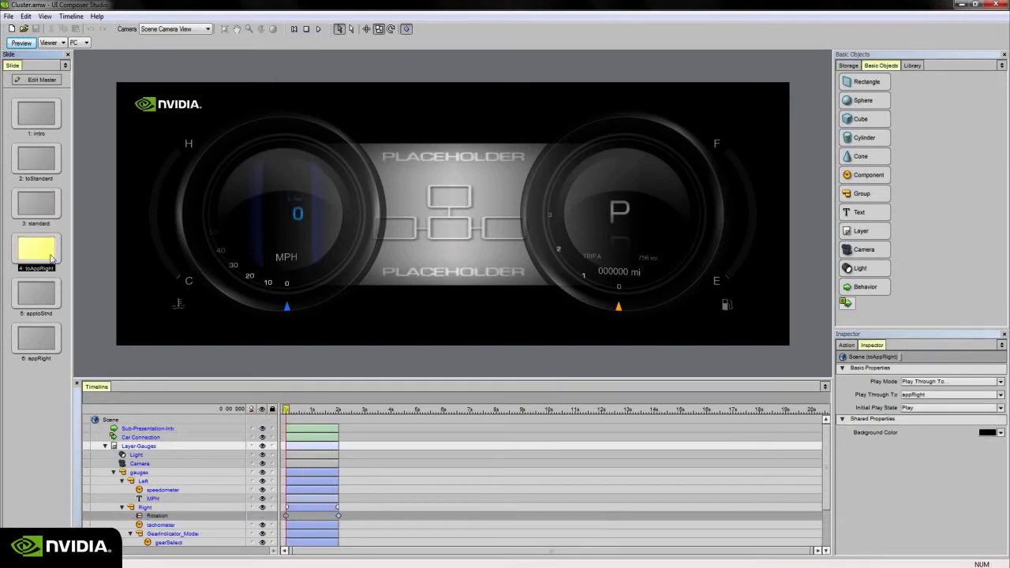
{"action": "left_click_drag", "start_coordinate": [286, 410], "coordinate": [341, 412]}
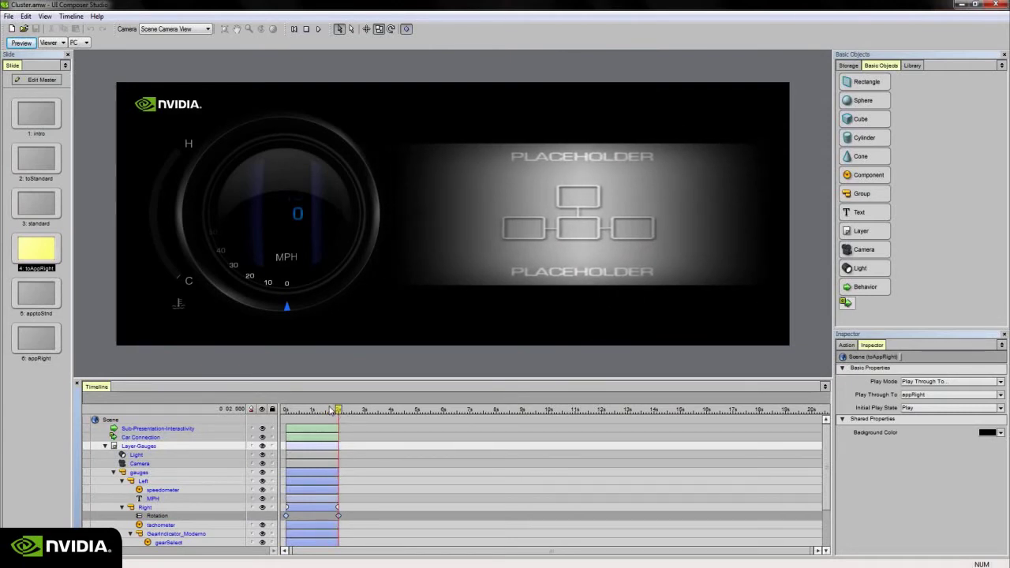
{"action": "left_click", "coordinate": [39, 255]}
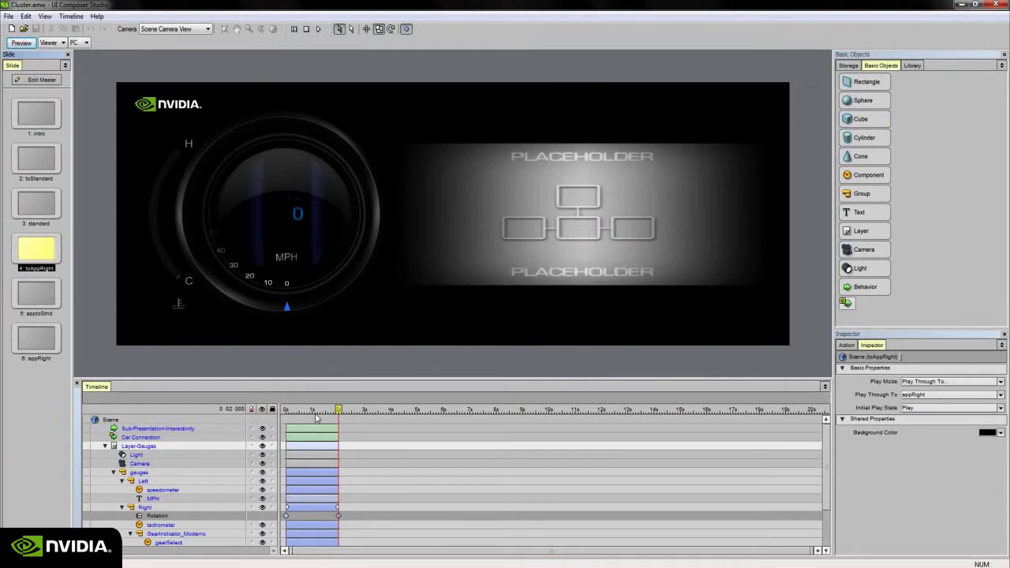
{"action": "left_click", "coordinate": [319, 412]}
{"action": "key", "text": "space"}
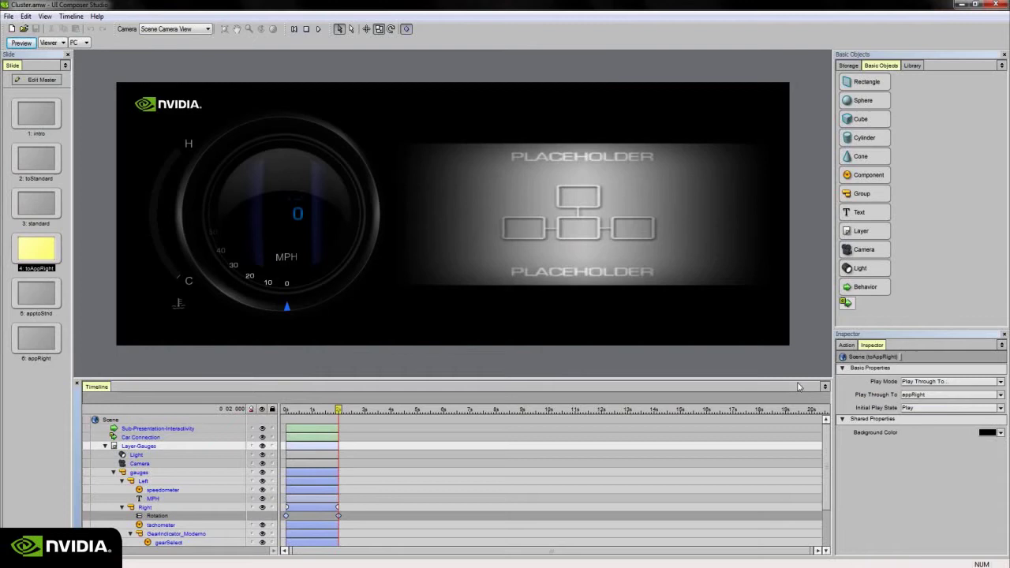
- Keep toAppRight's play mode as Play Through To, with appRight as the target slide
{"action": "left_click", "coordinate": [928, 382]}
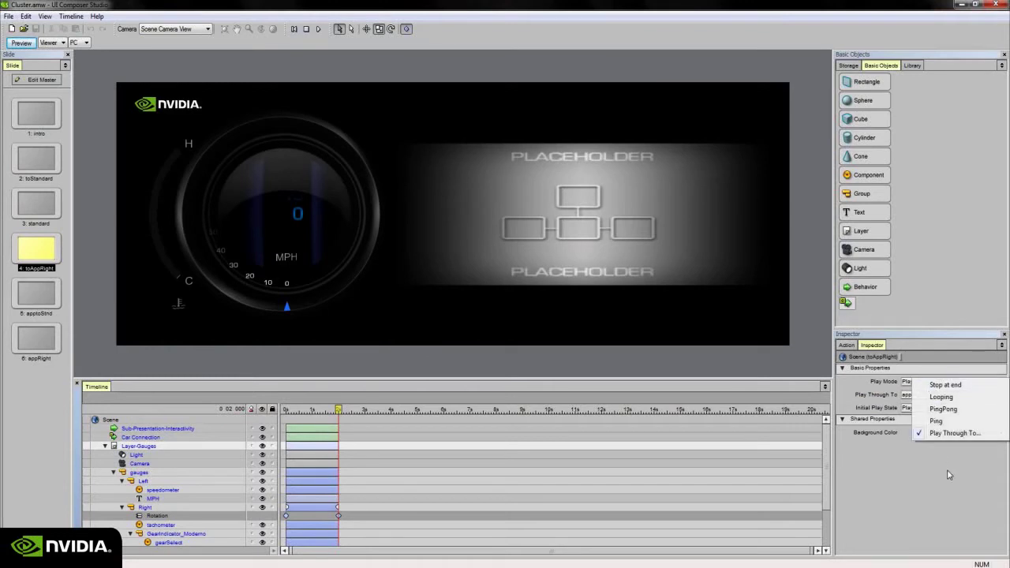
{"action": "left_click", "coordinate": [956, 433]}
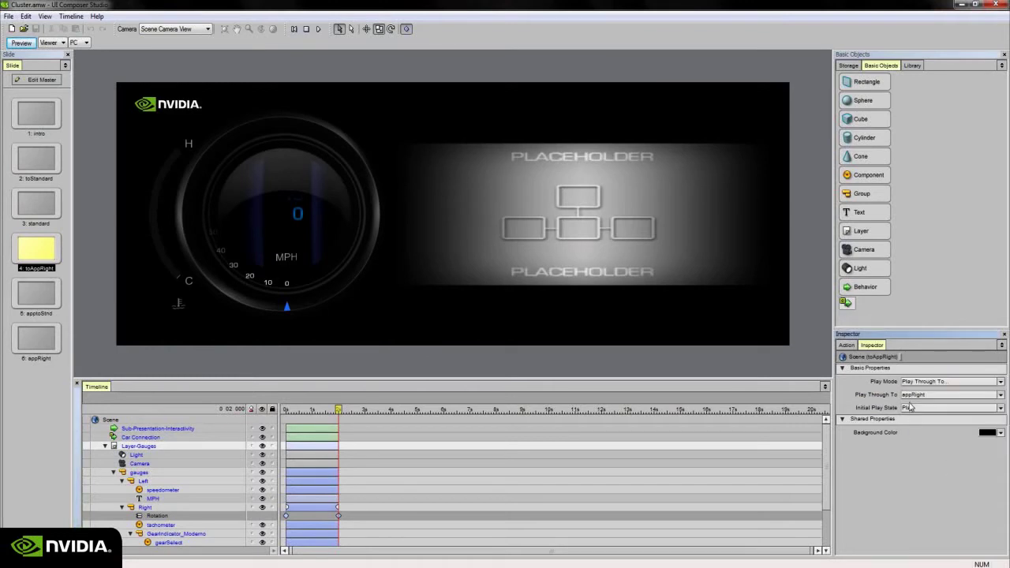
{"action": "left_click", "coordinate": [920, 396]}
{"action": "left_click", "coordinate": [971, 488]}
- Scrub the appRight slide's timeline to about 0.22 s
{"action": "left_click", "coordinate": [46, 347]}
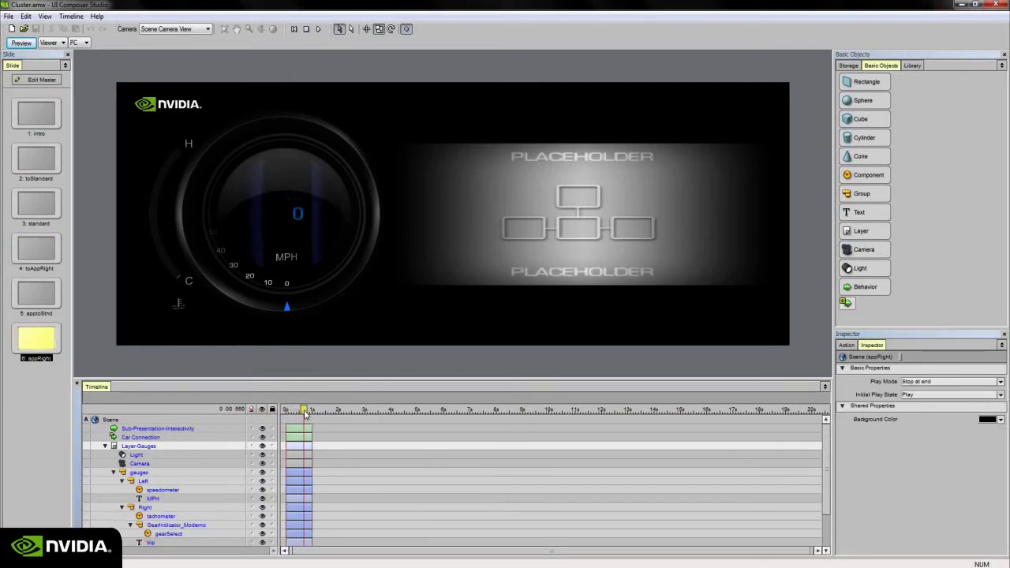
{"action": "left_click_drag", "start_coordinate": [310, 411], "coordinate": [280, 418]}
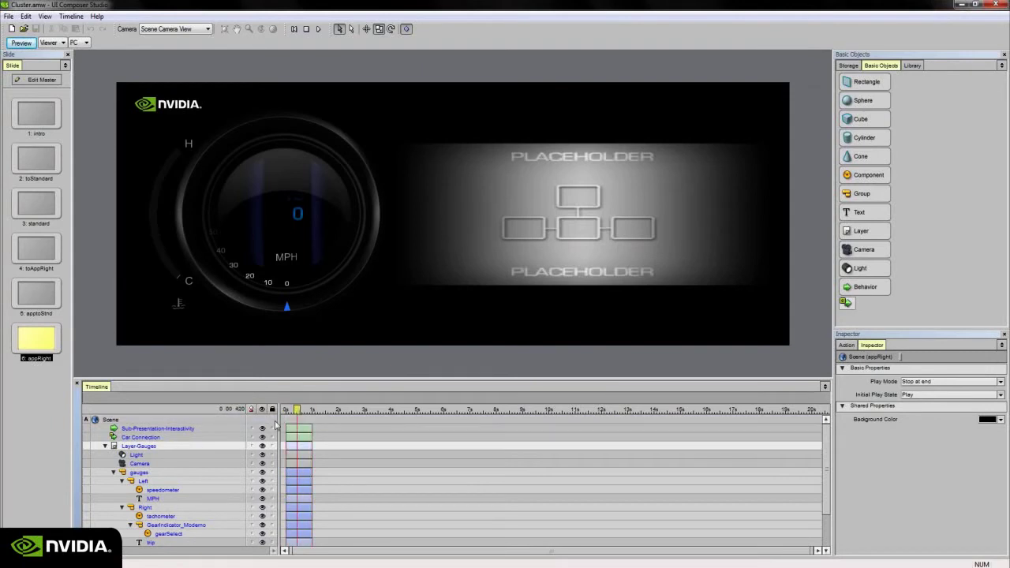
{"action": "left_click", "coordinate": [41, 349]}
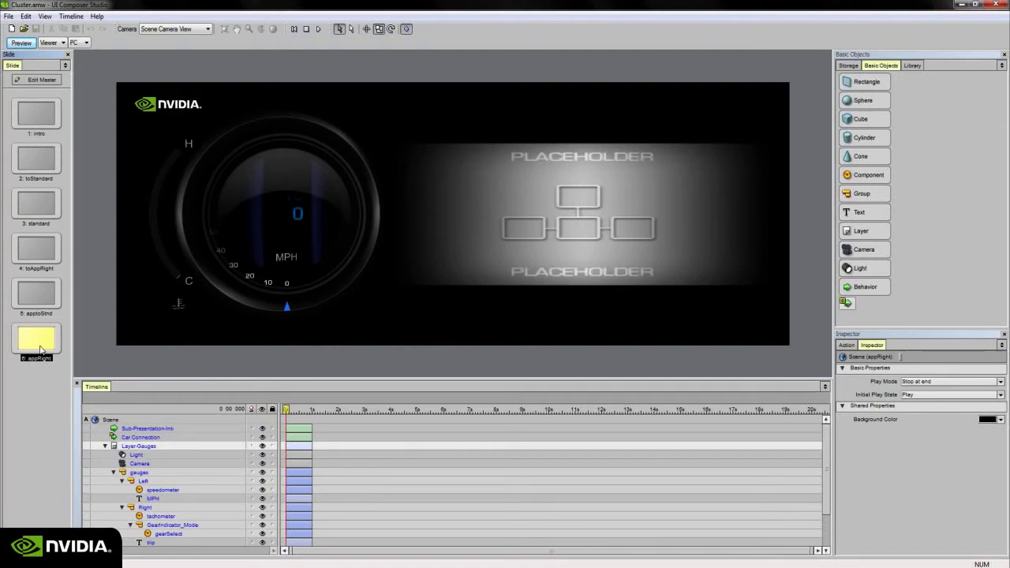
- Scrub the appToStnd slide-in to about 0.54 s, then go back to the standard slide
{"action": "left_click", "coordinate": [41, 298]}
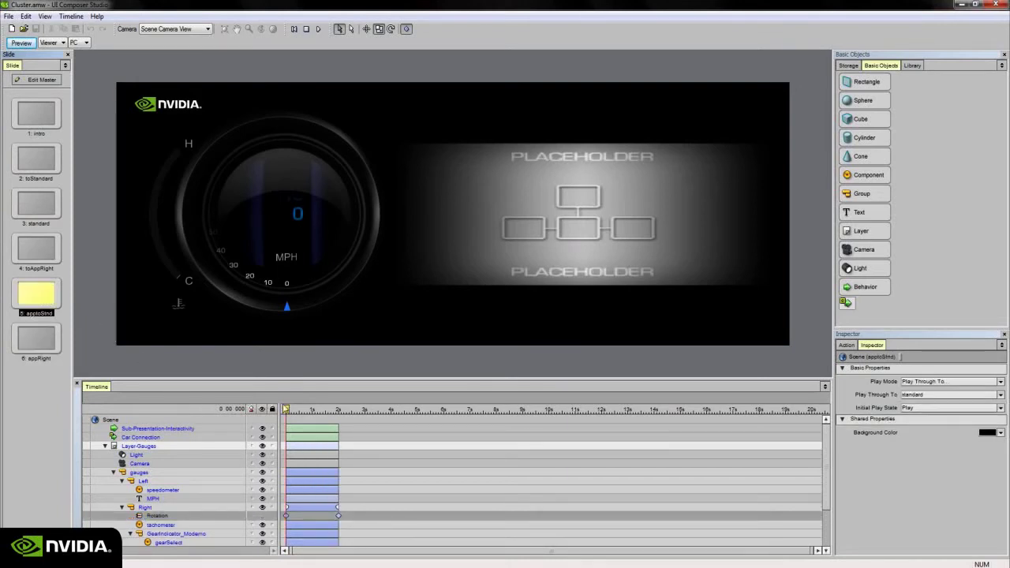
{"action": "left_click_drag", "start_coordinate": [288, 411], "coordinate": [344, 407]}
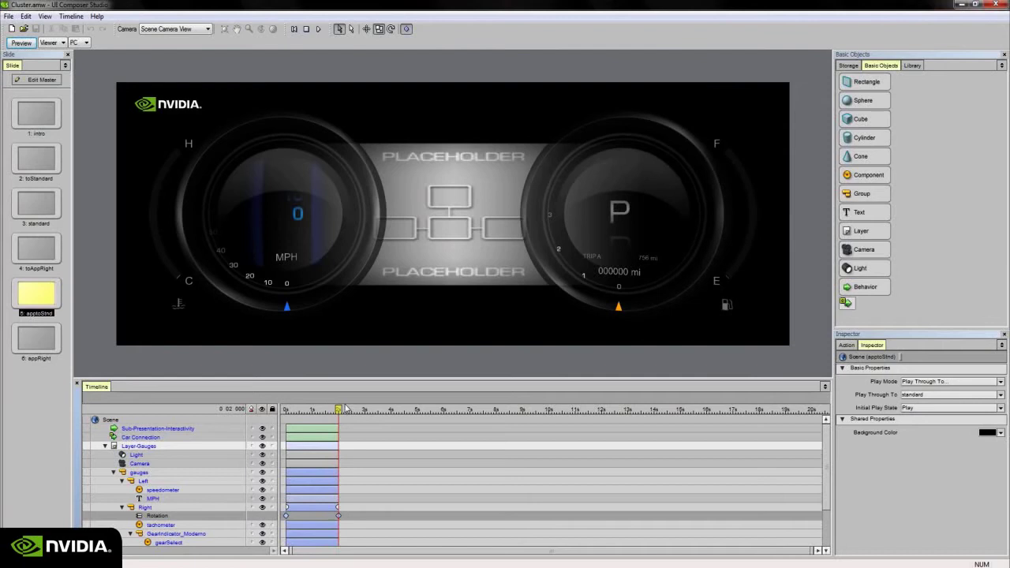
{"action": "left_click", "coordinate": [36, 207]}
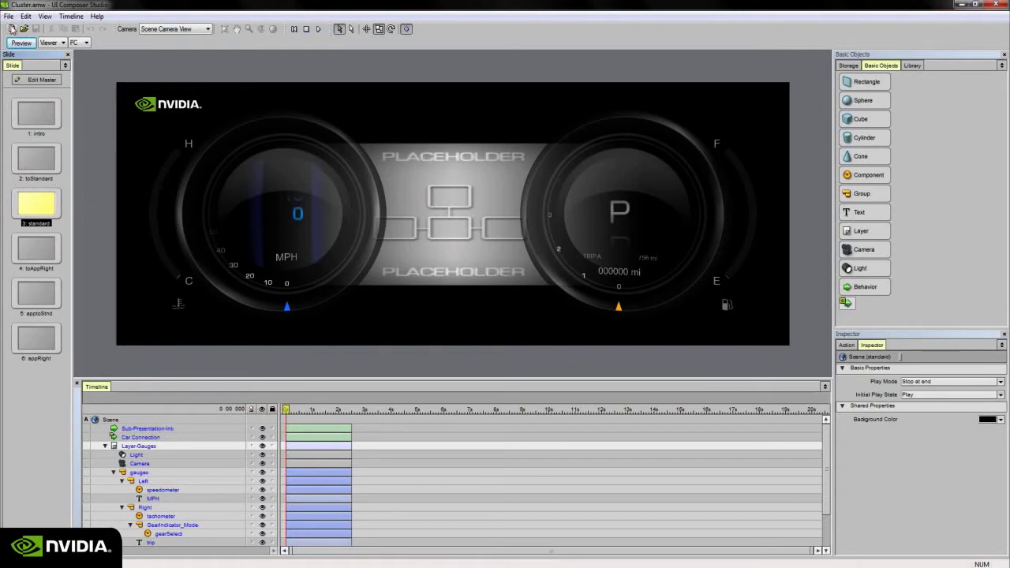
- Create a new project and inspect its Layer, Light and Camera properties
{"action": "left_click", "coordinate": [12, 29]}
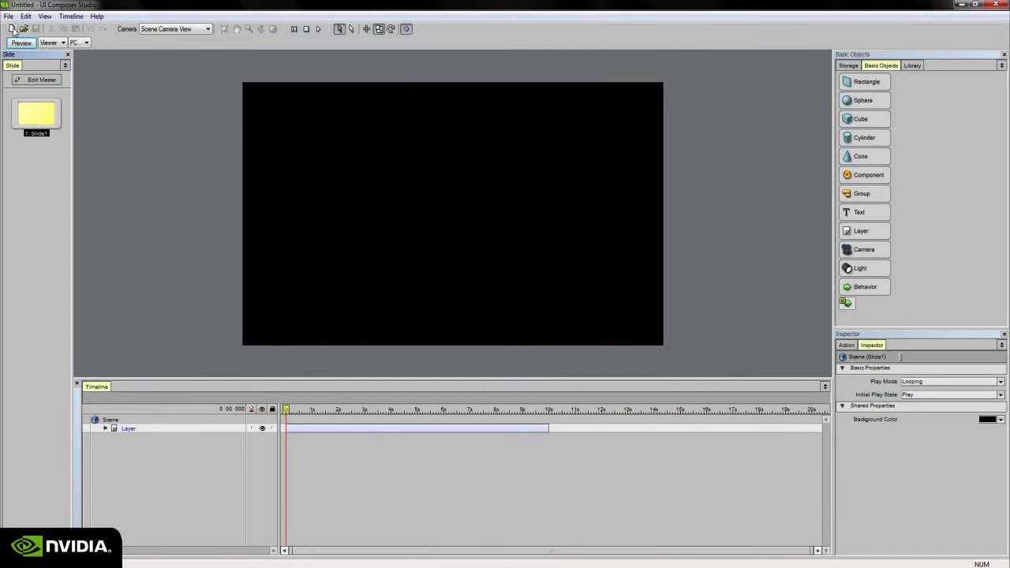
{"action": "left_click", "coordinate": [105, 429]}
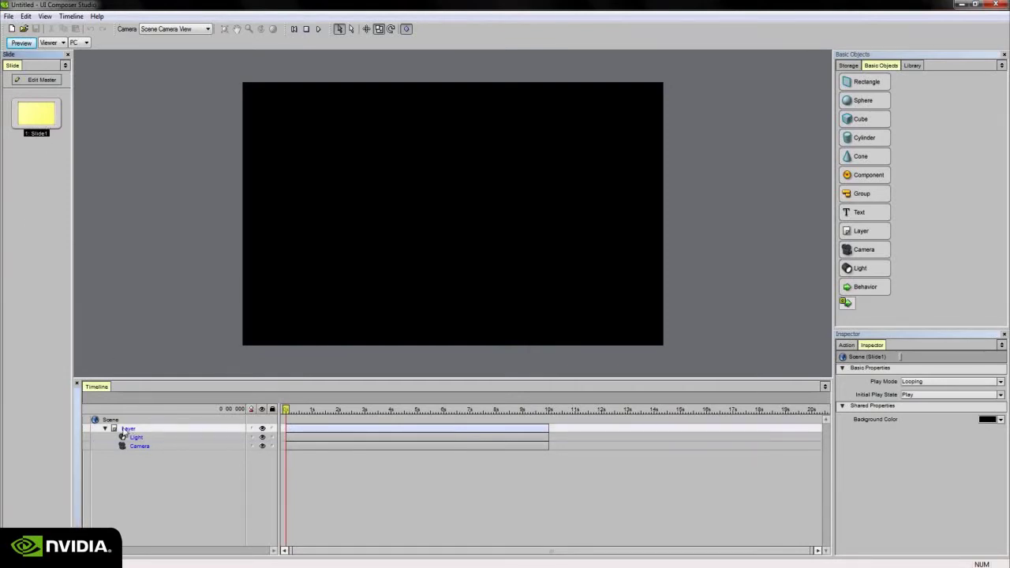
{"action": "left_click", "coordinate": [142, 430]}
{"action": "left_click", "coordinate": [144, 437]}
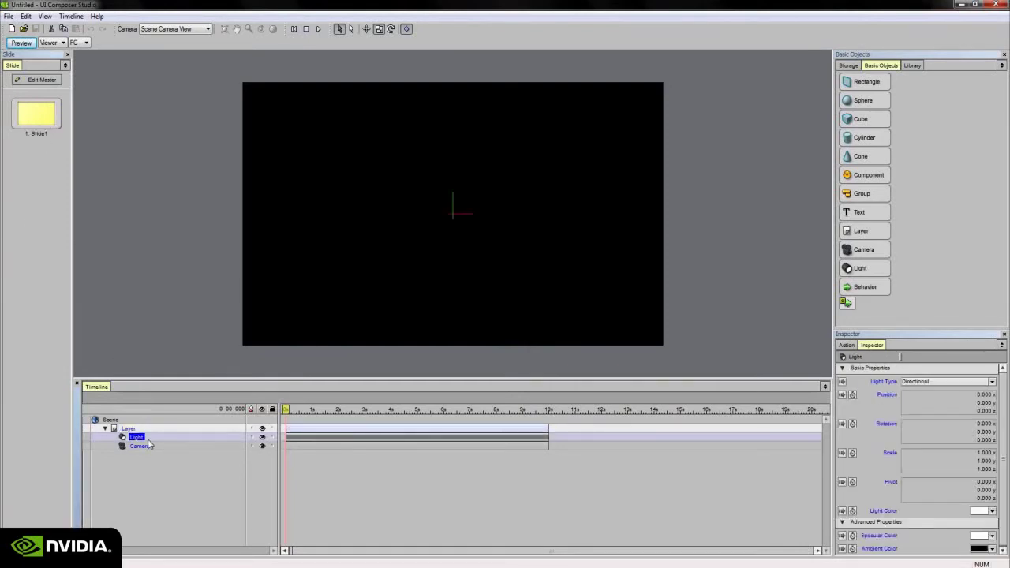
{"action": "left_click", "coordinate": [146, 446]}
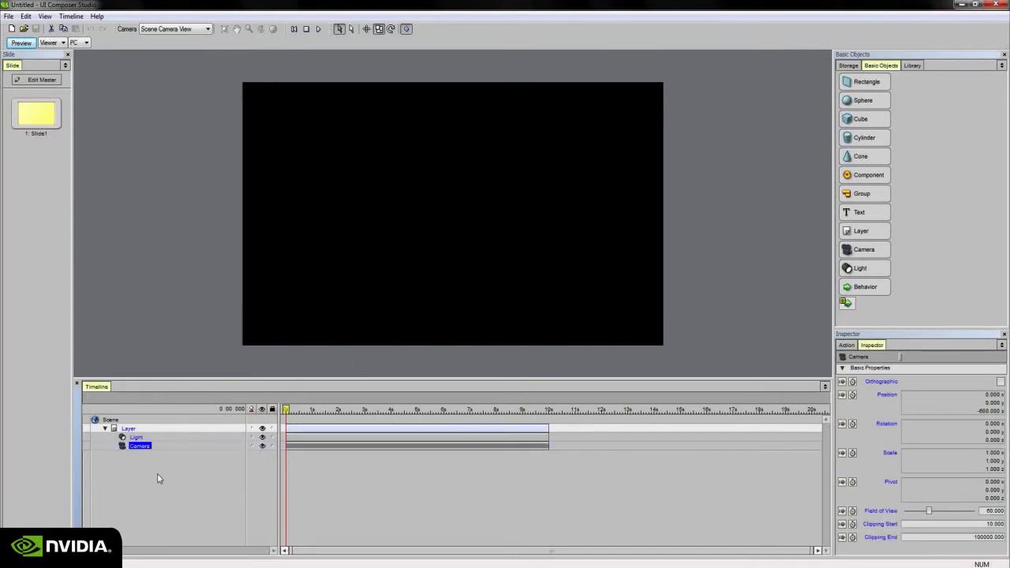
{"action": "left_click", "coordinate": [159, 479]}
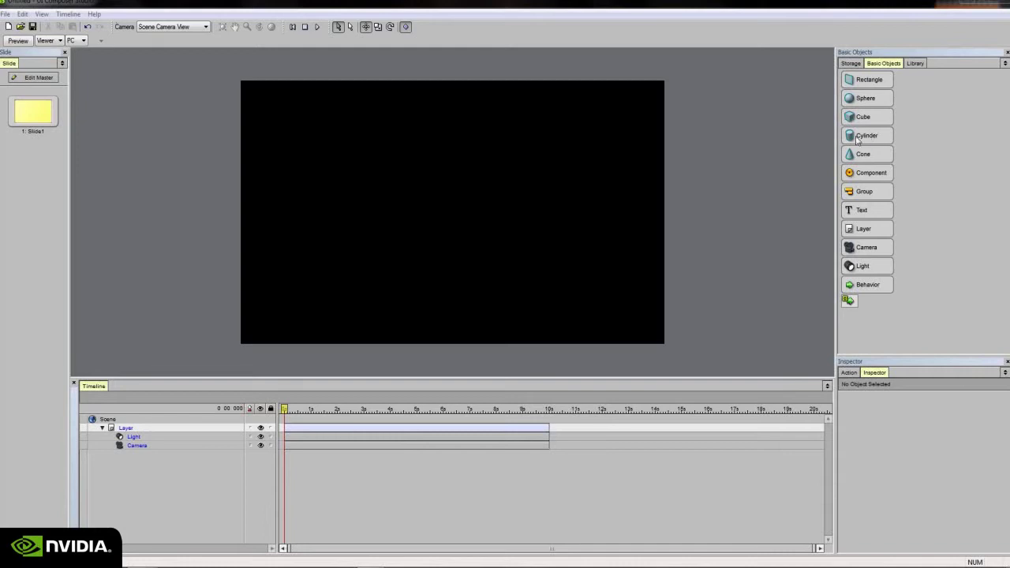
- Add a Cylinder from Basic Objects into the Layer
{"action": "left_click_drag", "start_coordinate": [868, 138], "coordinate": [244, 392]}
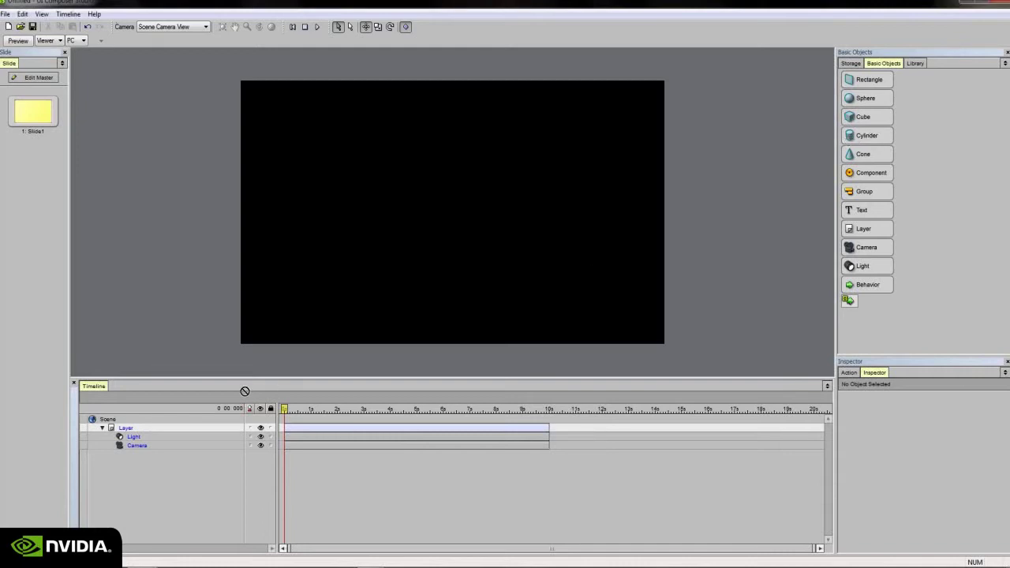
{"action": "left_click_drag", "start_coordinate": [189, 432], "coordinate": [190, 434]}
{"action": "left_click", "coordinate": [43, 454]}
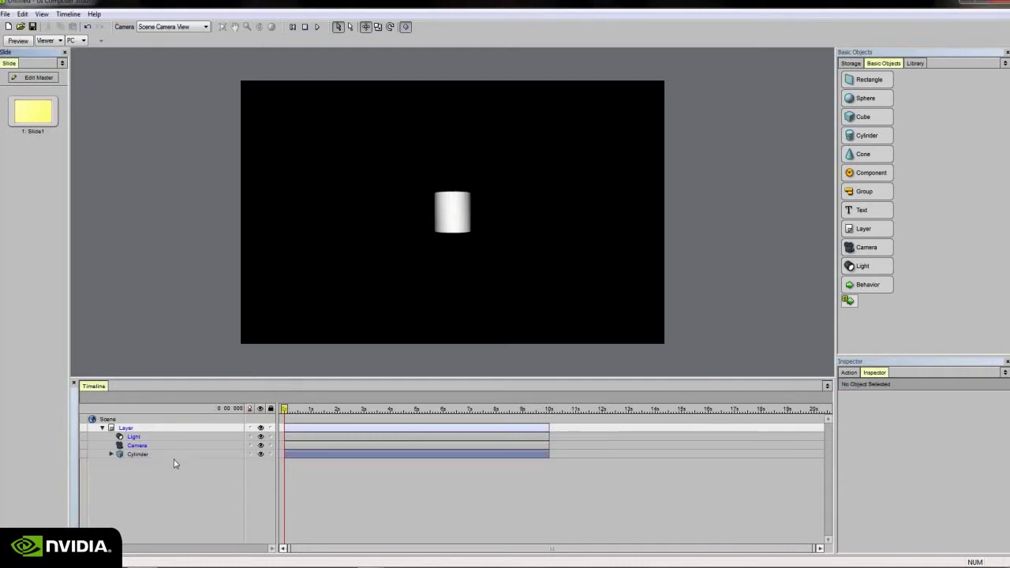
- Set the Camera's Position z to -200
{"action": "left_click", "coordinate": [172, 456]}
{"action": "left_click", "coordinate": [138, 446]}
{"action": "double_click", "coordinate": [967, 439]}
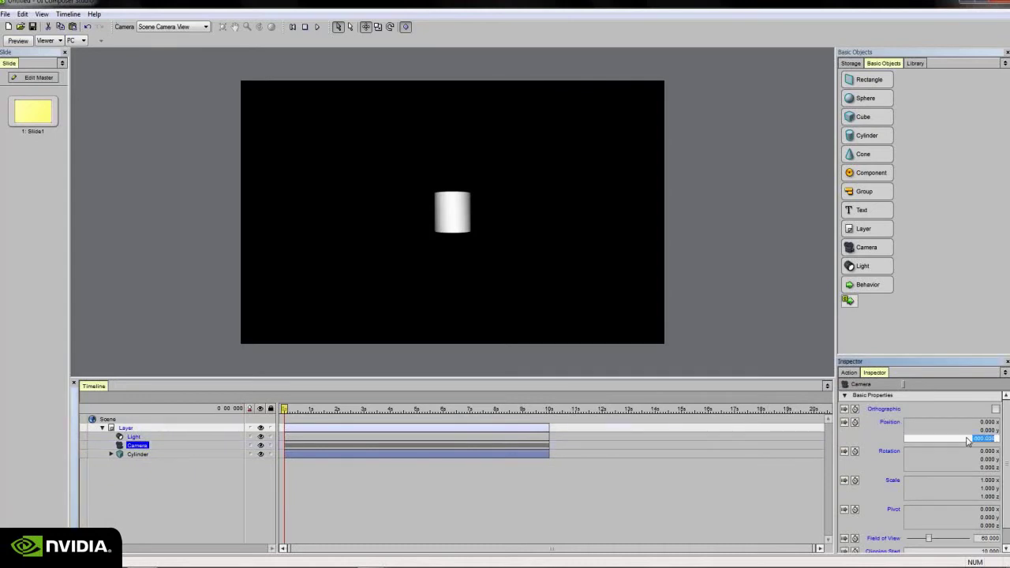
{"action": "type", "text": "-200"}
{"action": "key", "text": "Return"}
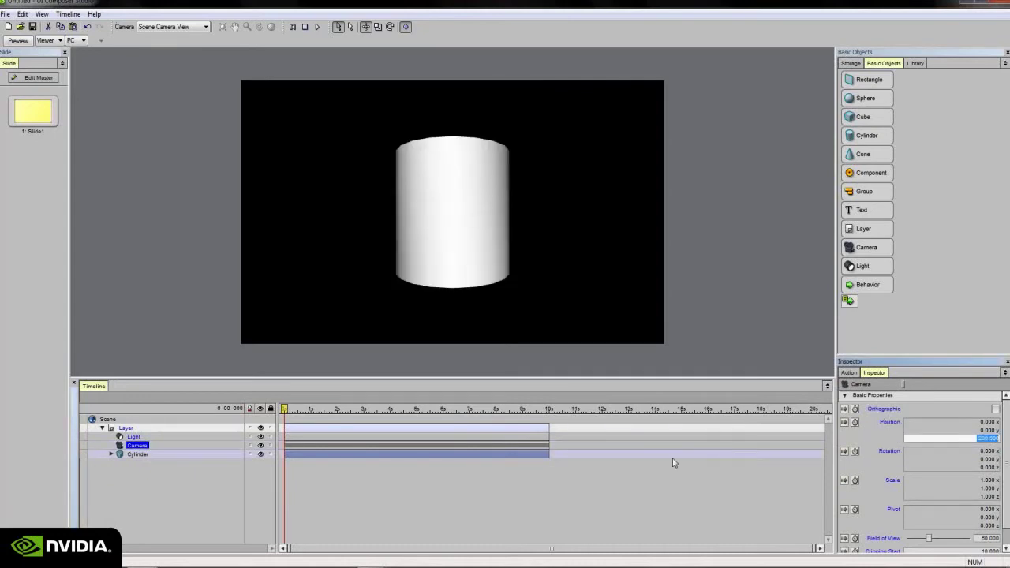
- Rotate the Cylinder to -31 on the X axis to show its top
{"action": "left_click", "coordinate": [210, 455]}
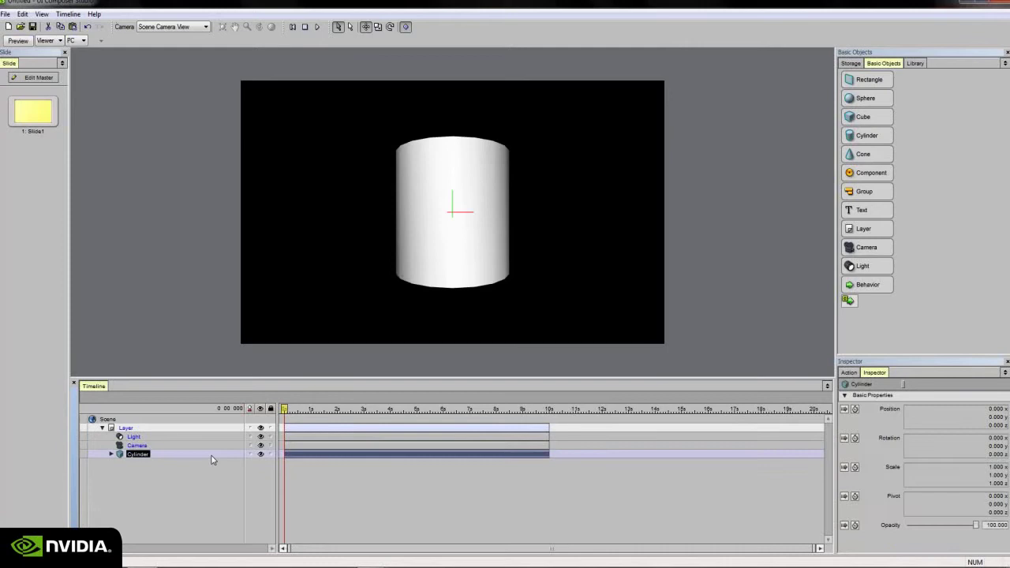
{"action": "left_click_drag", "start_coordinate": [978, 439], "coordinate": [996, 439]}
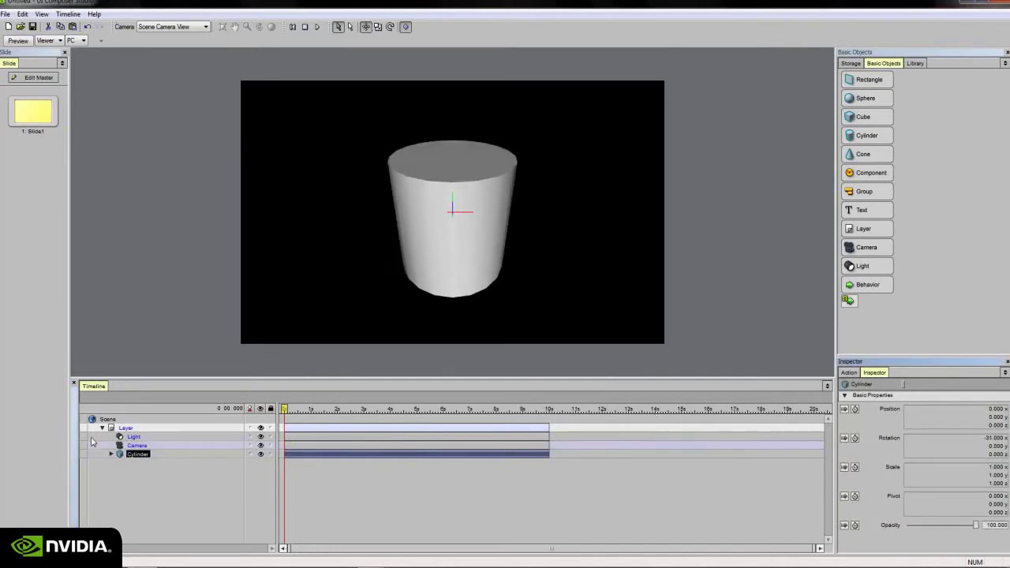
{"action": "left_click", "coordinate": [149, 479]}
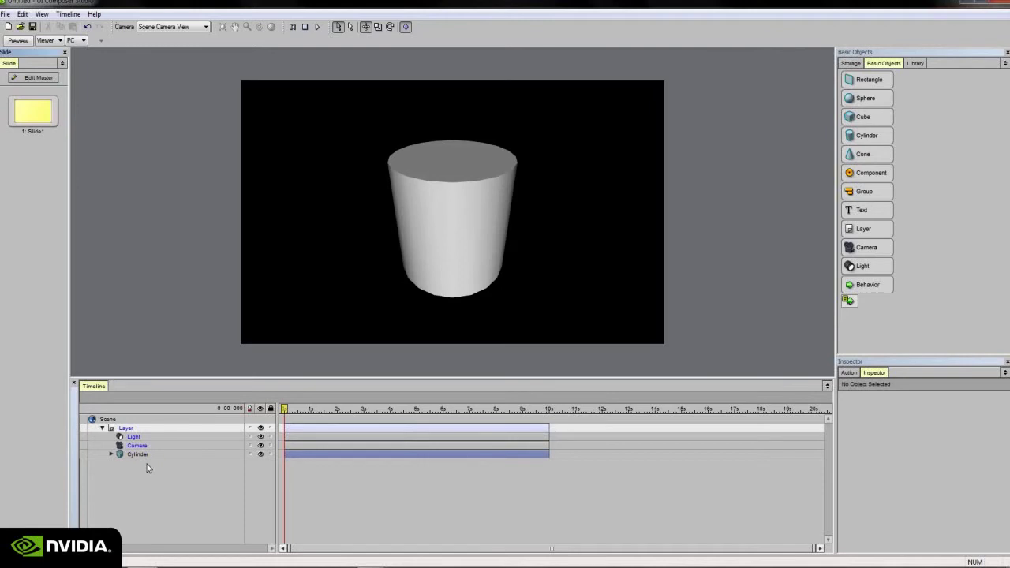
- Add Slide2 and confirm the cylinder remains on Slide1
{"action": "right_click", "coordinate": [28, 153]}
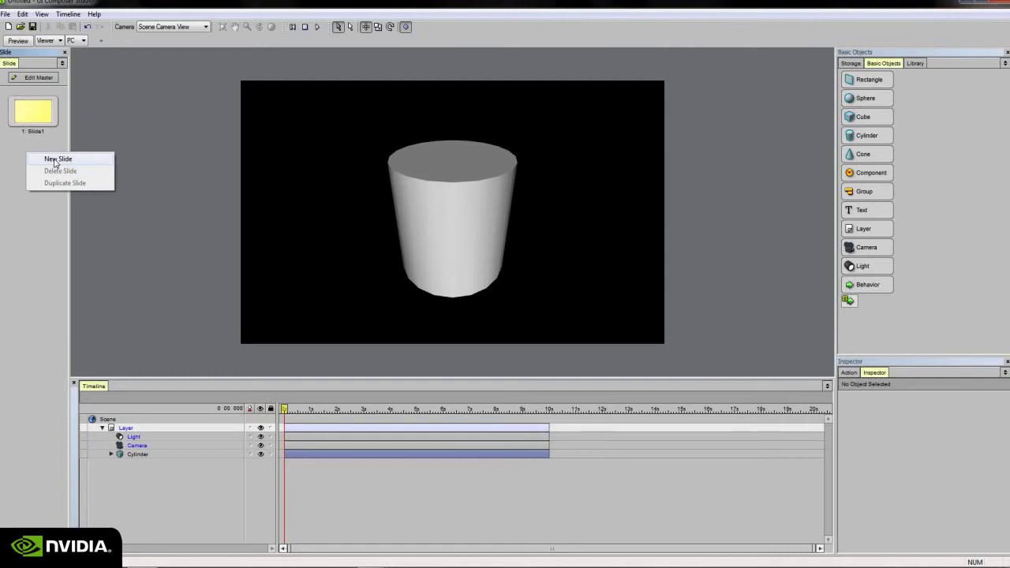
{"action": "left_click", "coordinate": [56, 161]}
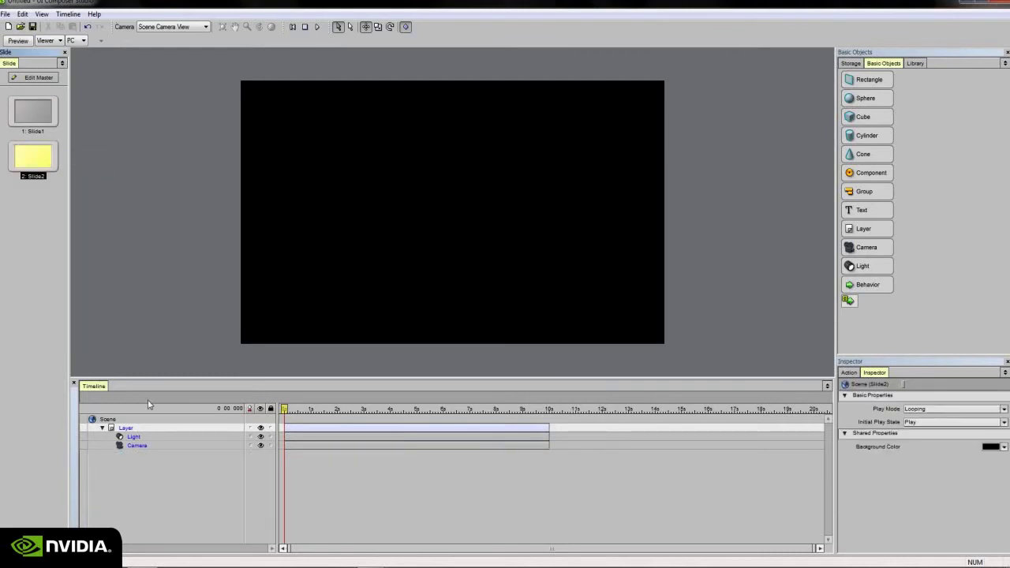
{"action": "left_click", "coordinate": [38, 116]}
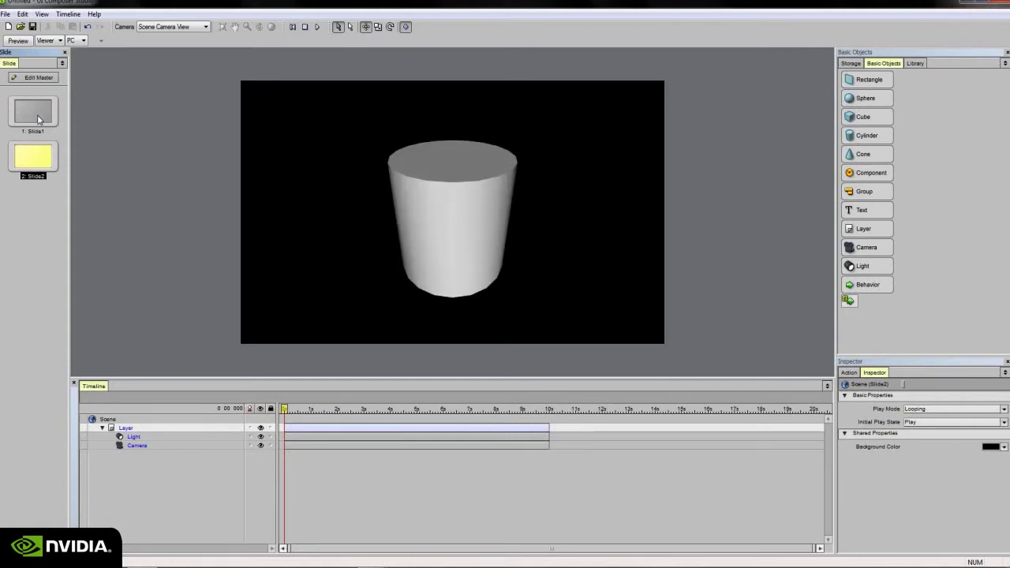
- Add Slide3, reposition it in the slide list, and go back to Slide1
{"action": "left_click", "coordinate": [30, 160]}
{"action": "right_click", "coordinate": [32, 194]}
{"action": "left_click", "coordinate": [47, 198]}
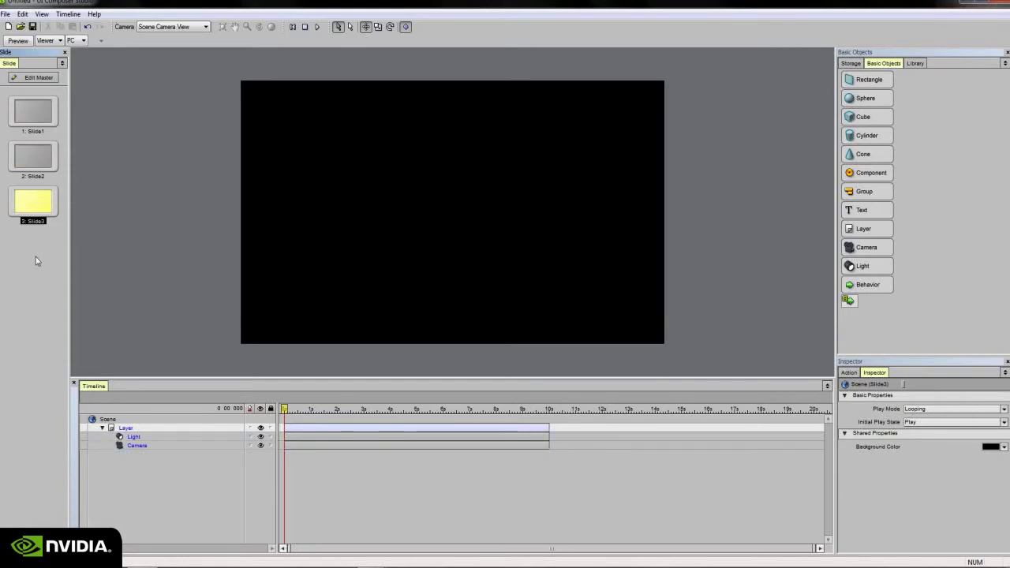
{"action": "left_click_drag", "start_coordinate": [46, 211], "coordinate": [44, 165]}
{"action": "left_click", "coordinate": [46, 117]}
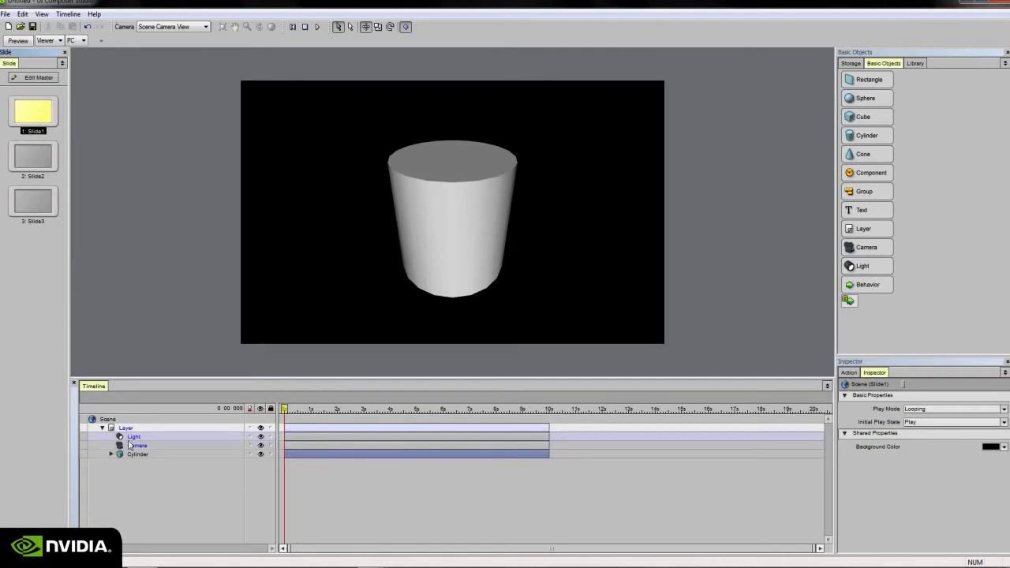
- Delete the Cylinder from Slide1
{"action": "left_click", "coordinate": [137, 446]}
{"action": "left_click", "coordinate": [138, 453]}
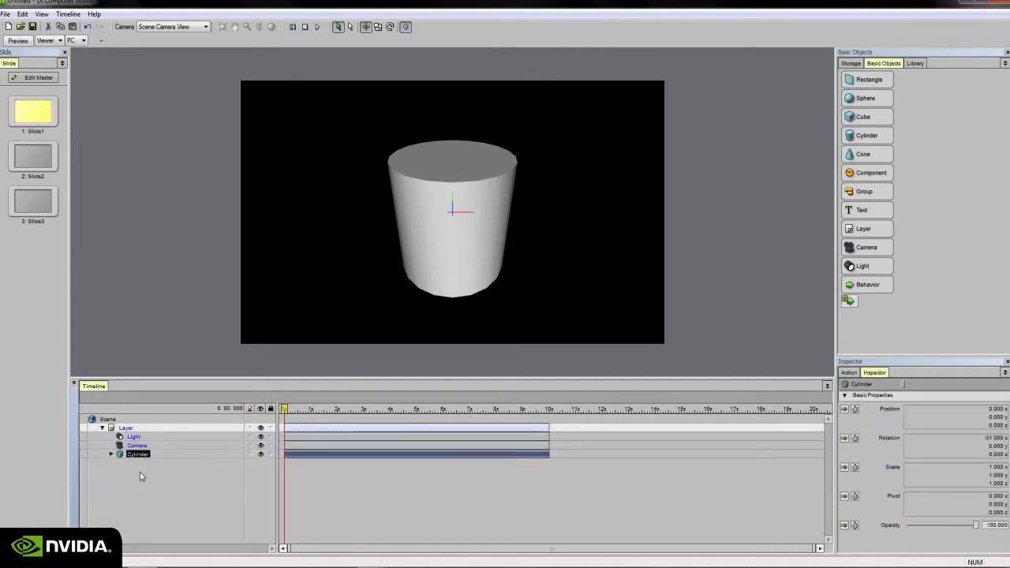
{"action": "key", "text": "Delete"}
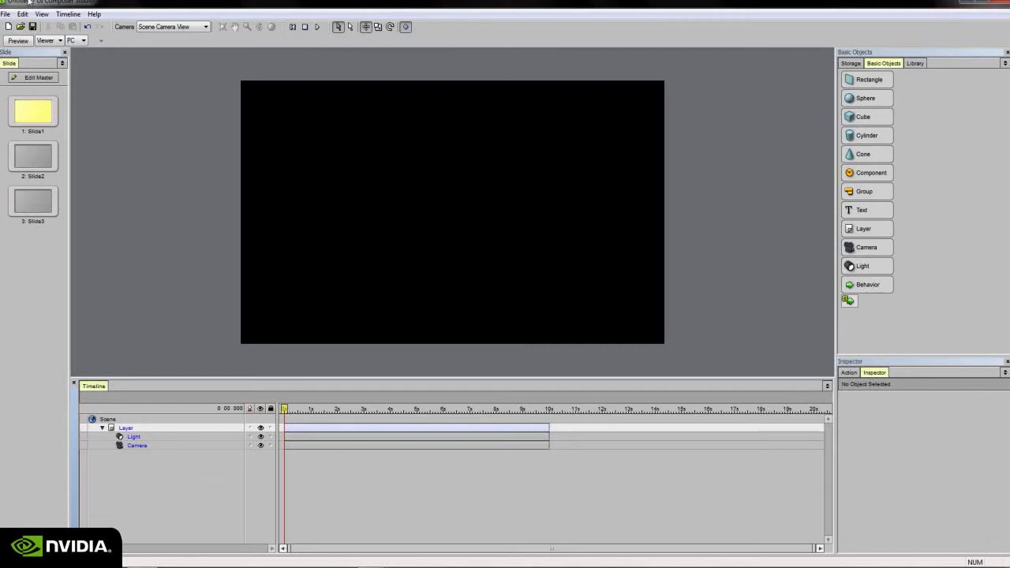
- Add an upright Cylinder to the Master Slide's Layer
{"action": "left_click", "coordinate": [32, 77]}
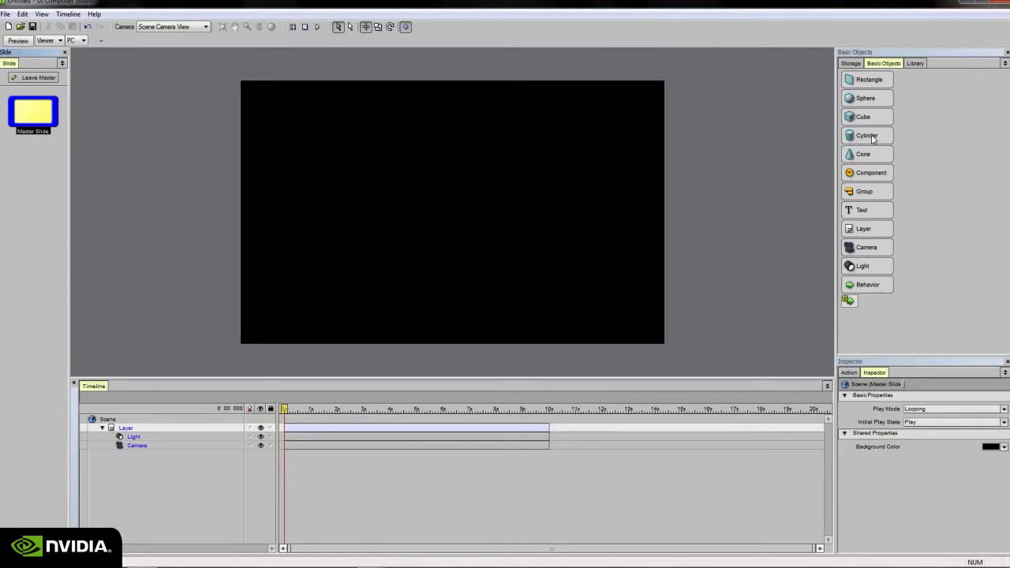
{"action": "left_click_drag", "start_coordinate": [875, 139], "coordinate": [162, 433]}
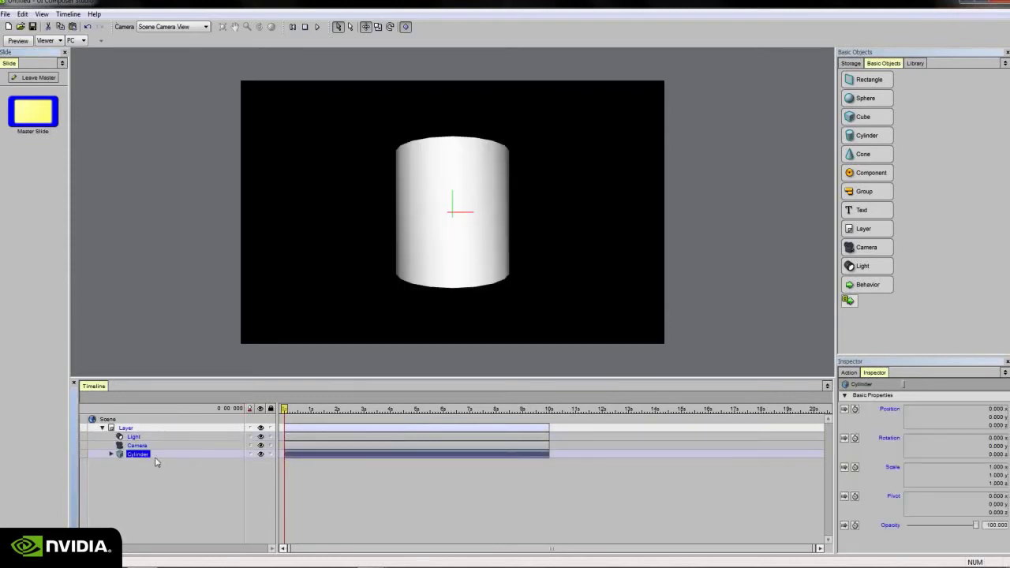
{"action": "left_click", "coordinate": [128, 462]}
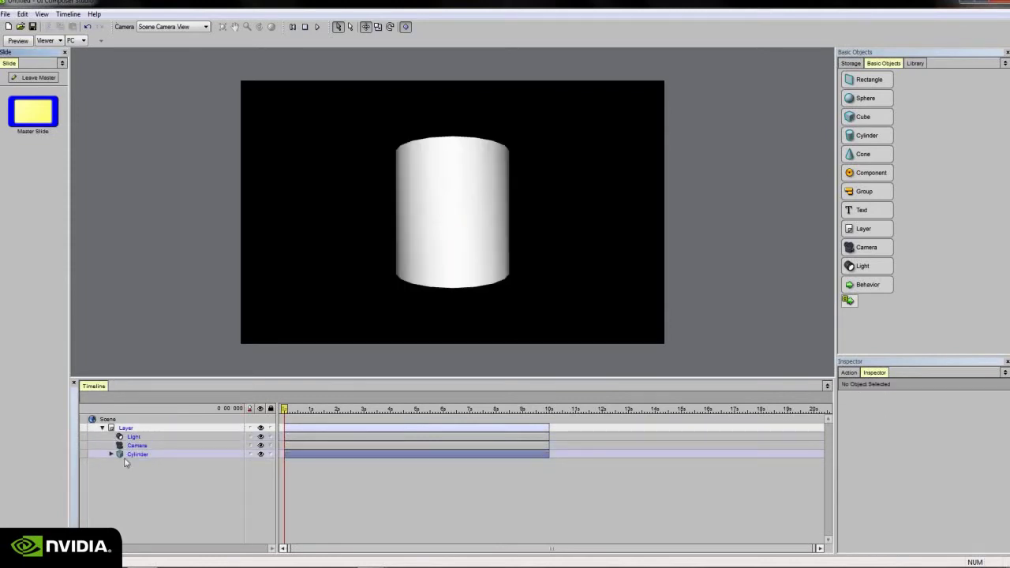
{"action": "left_click", "coordinate": [111, 454]}
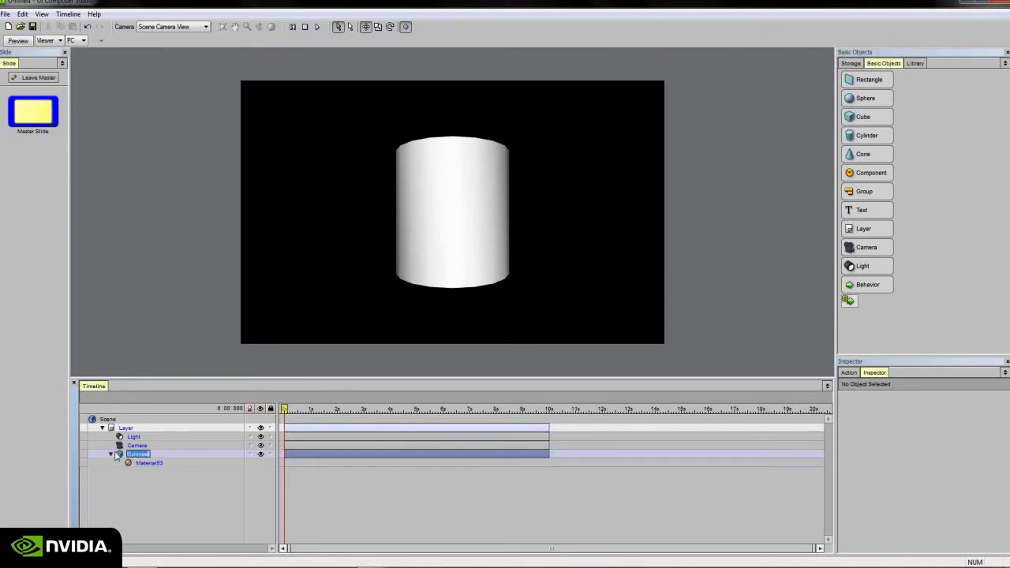
{"action": "left_click", "coordinate": [111, 454]}
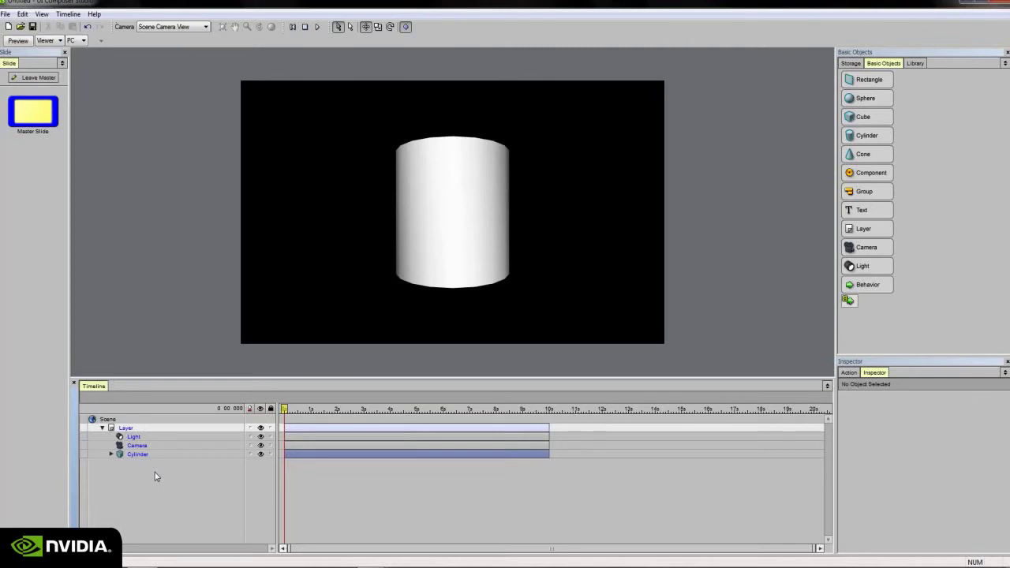
- Leave Master editing and check the cylinder on Slide3
{"action": "left_click", "coordinate": [38, 78]}
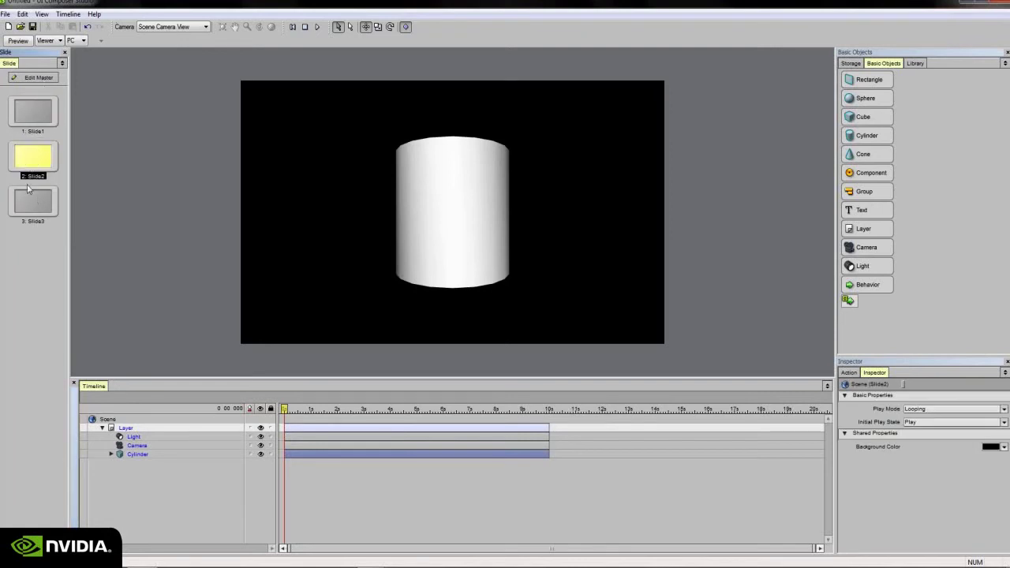
{"action": "left_click", "coordinate": [30, 202]}
{"action": "left_click", "coordinate": [138, 454]}
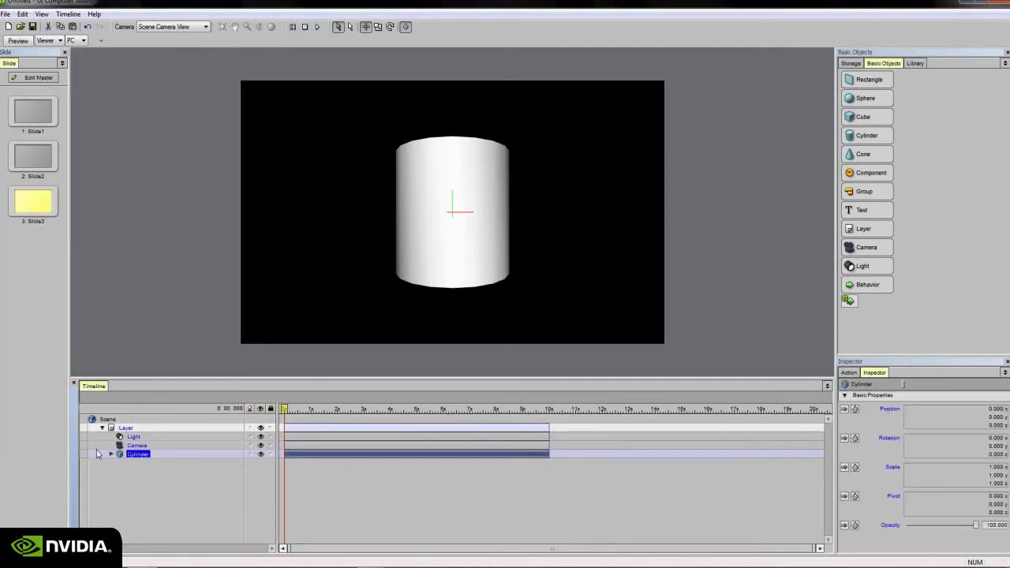
{"action": "left_click", "coordinate": [31, 423]}
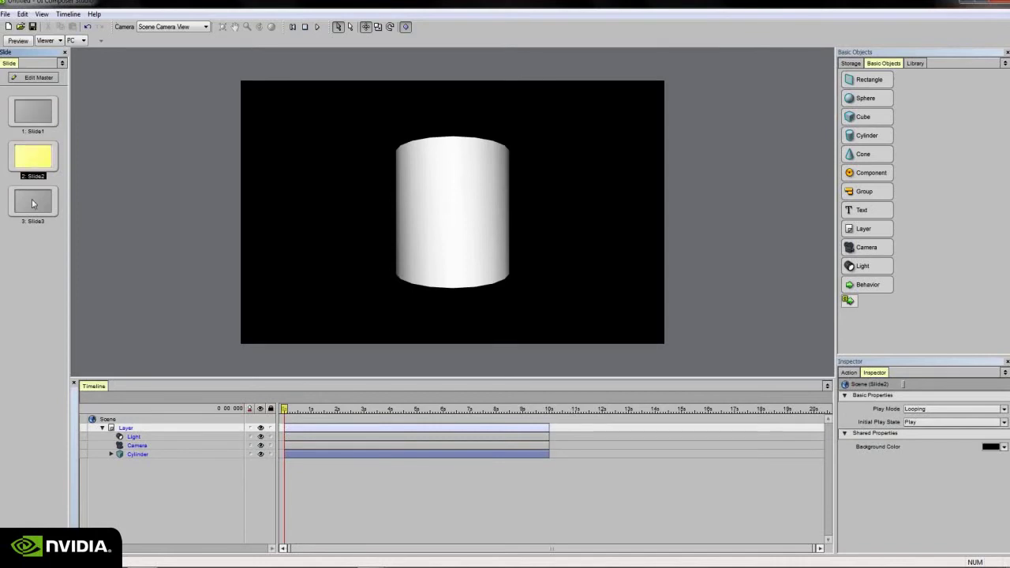
- Add two new slides, Slide4 and Slide5
{"action": "right_click", "coordinate": [32, 242]}
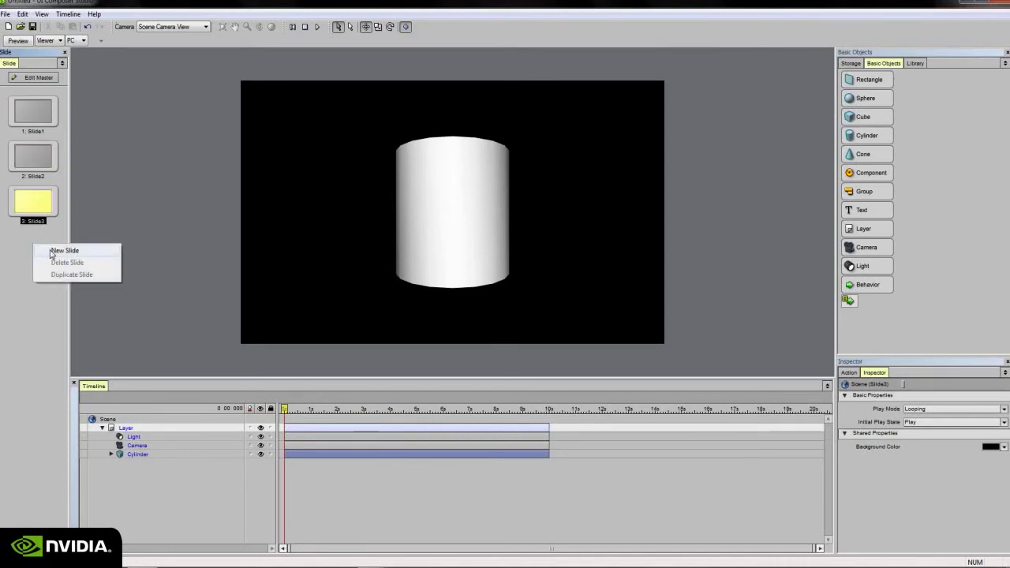
{"action": "left_click", "coordinate": [50, 250]}
{"action": "right_click", "coordinate": [34, 281]}
{"action": "left_click", "coordinate": [50, 289]}
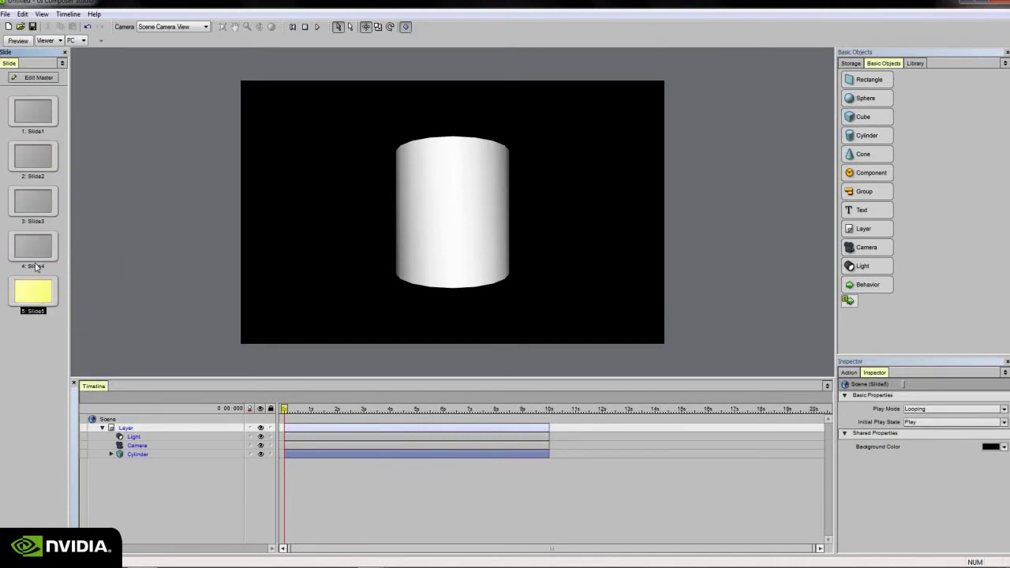
- Step through all slides, then preview Slide5's cylinder timeline to about 5.8 s and back
{"action": "left_click", "coordinate": [33, 246]}
{"action": "left_click", "coordinate": [33, 202]}
{"action": "left_click", "coordinate": [33, 156]}
{"action": "left_click", "coordinate": [33, 111]}
{"action": "left_click", "coordinate": [36, 207]}
{"action": "left_click", "coordinate": [39, 248]}
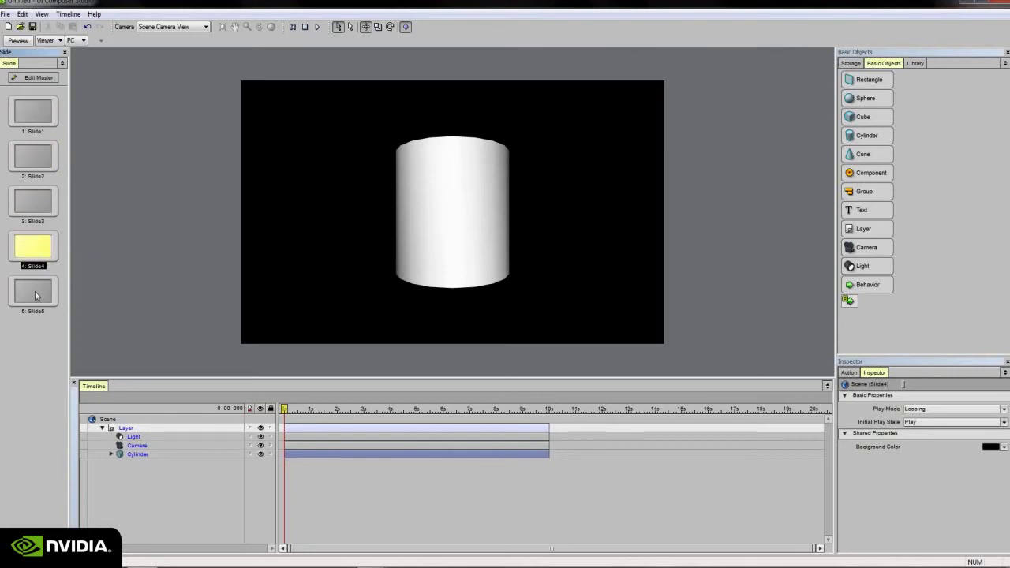
{"action": "left_click", "coordinate": [37, 289]}
{"action": "left_click", "coordinate": [138, 454]}
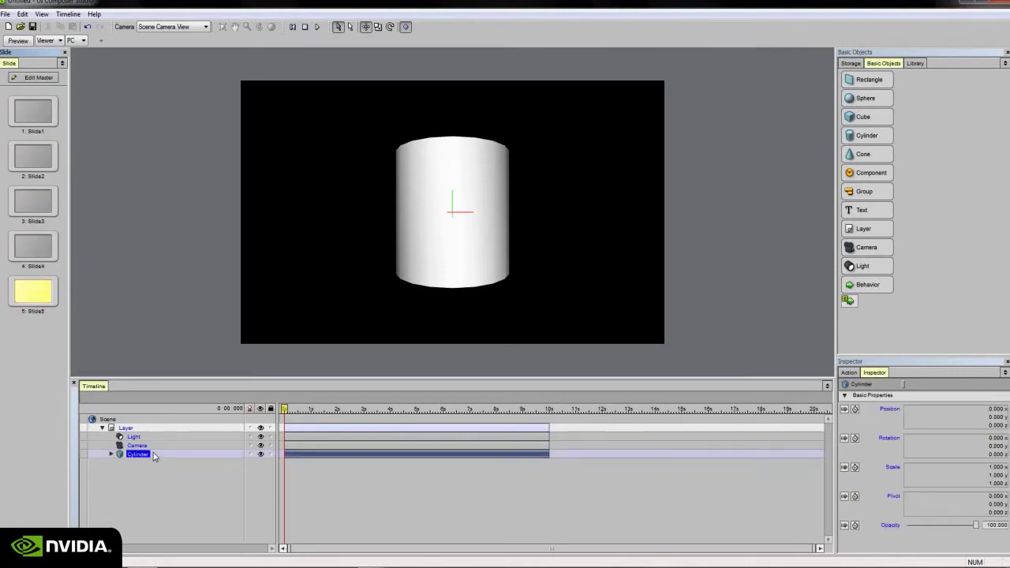
{"action": "left_click", "coordinate": [289, 410]}
{"action": "left_click_drag", "start_coordinate": [315, 412], "coordinate": [285, 412]}
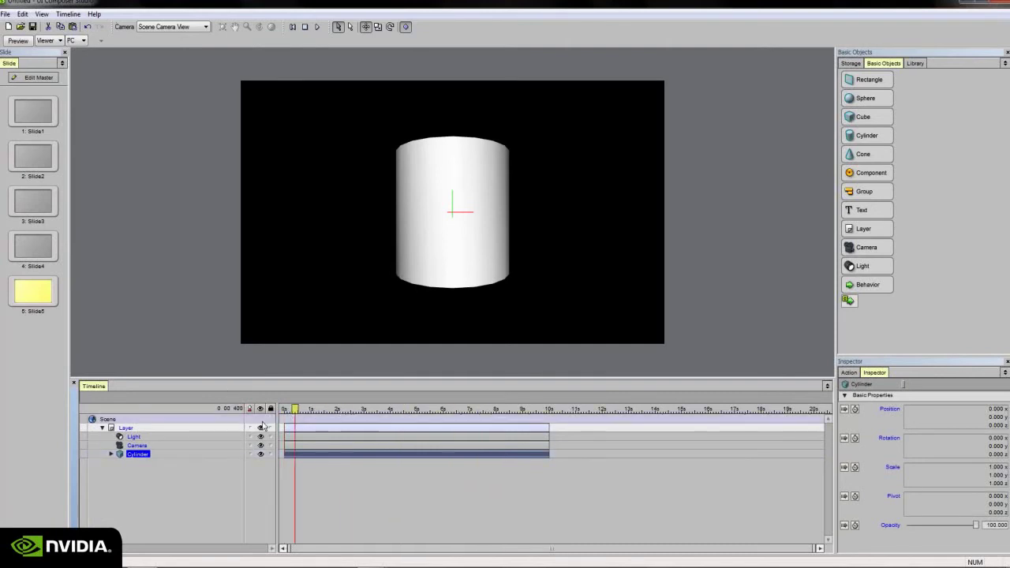
- Apply Unlink Property from Master Slide to the Slide3 Cylinder's Position and Rotation
{"action": "left_click", "coordinate": [44, 207]}
{"action": "left_click", "coordinate": [181, 454]}
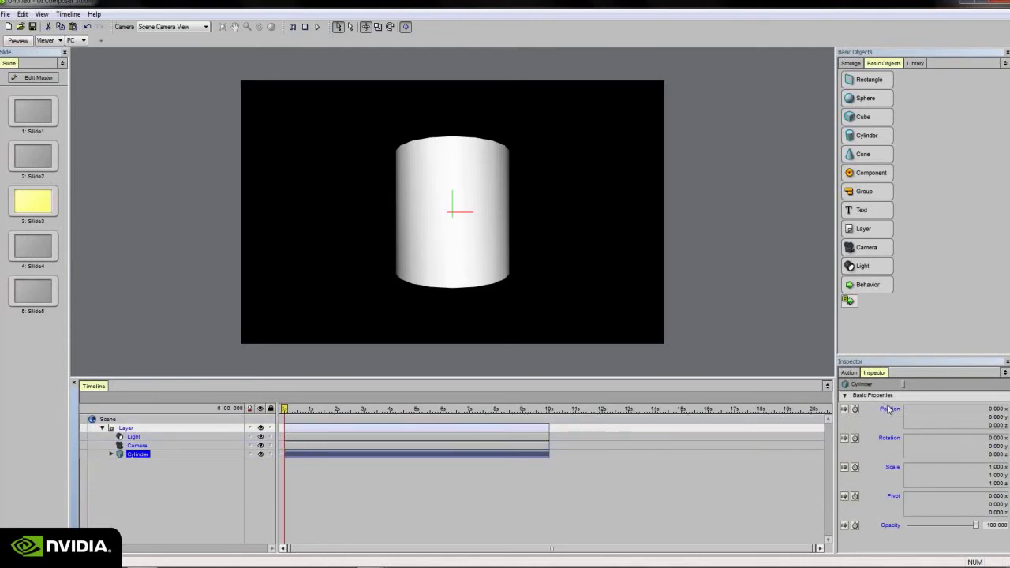
{"action": "mouse_move", "coordinate": [888, 414]}
{"action": "right_click", "coordinate": [897, 412]}
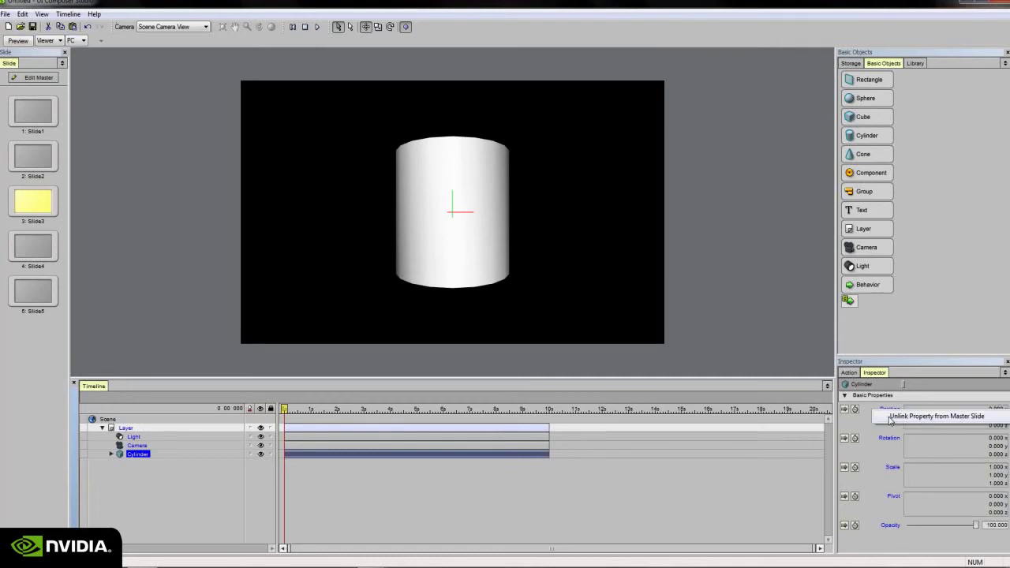
{"action": "left_click", "coordinate": [894, 418]}
{"action": "right_click", "coordinate": [886, 439]}
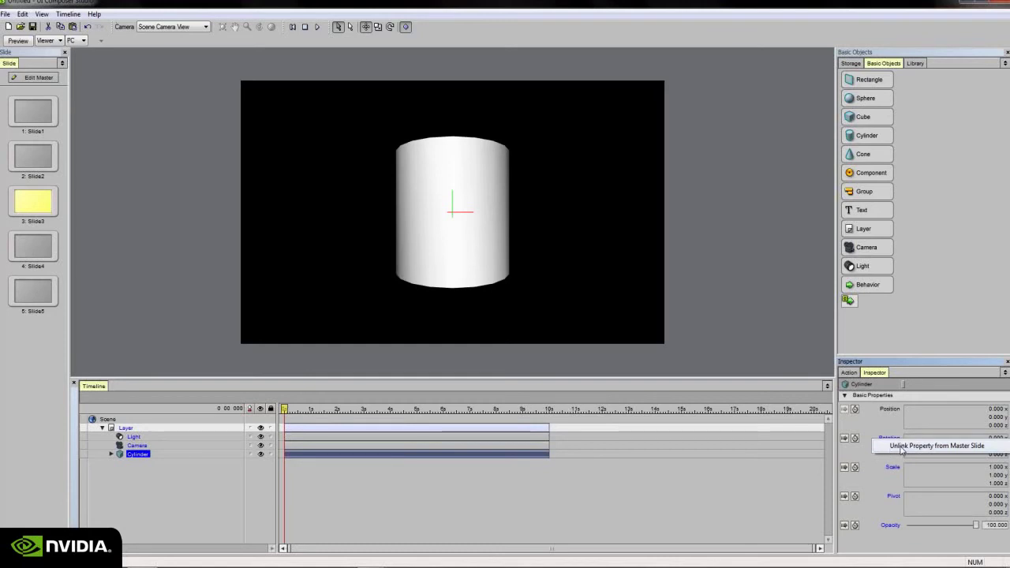
{"action": "left_click", "coordinate": [902, 449]}
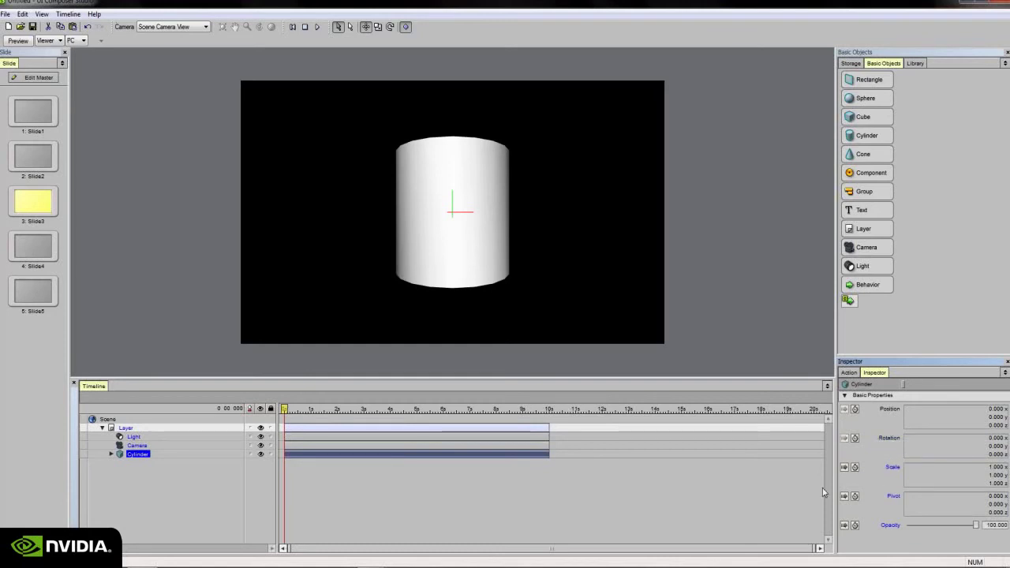
- Keyframe the cylinder's Position and Rotation, moving it up and right at about 6.7 s
{"action": "left_click", "coordinate": [856, 410]}
{"action": "left_click", "coordinate": [855, 439]}
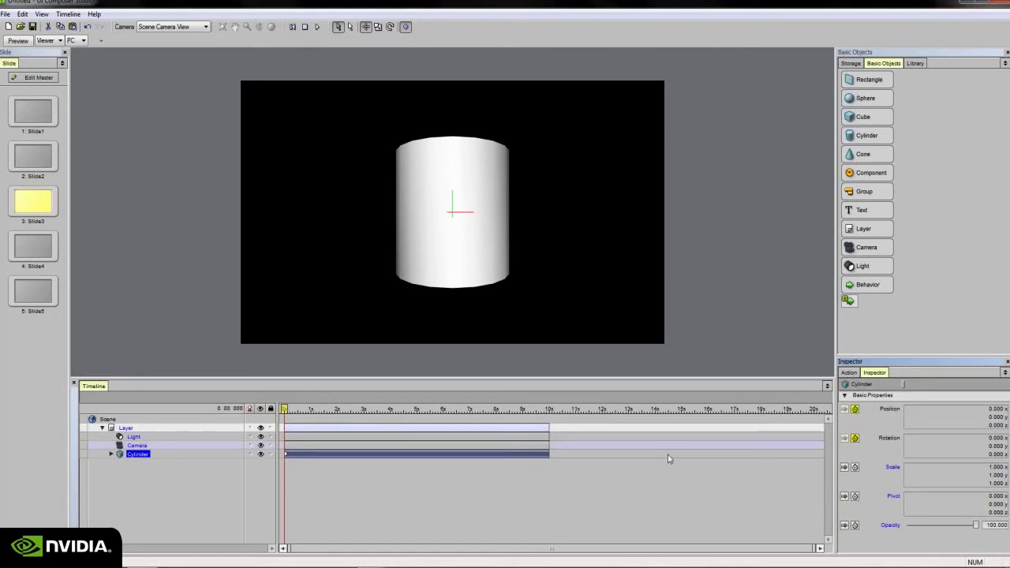
{"action": "left_click", "coordinate": [111, 454]}
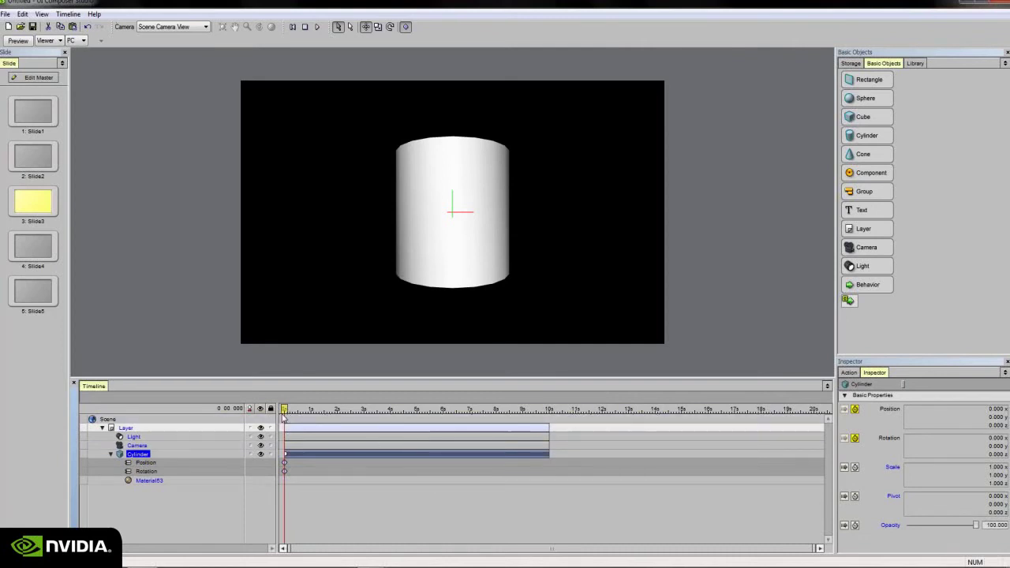
{"action": "left_click_drag", "start_coordinate": [285, 412], "coordinate": [470, 412]}
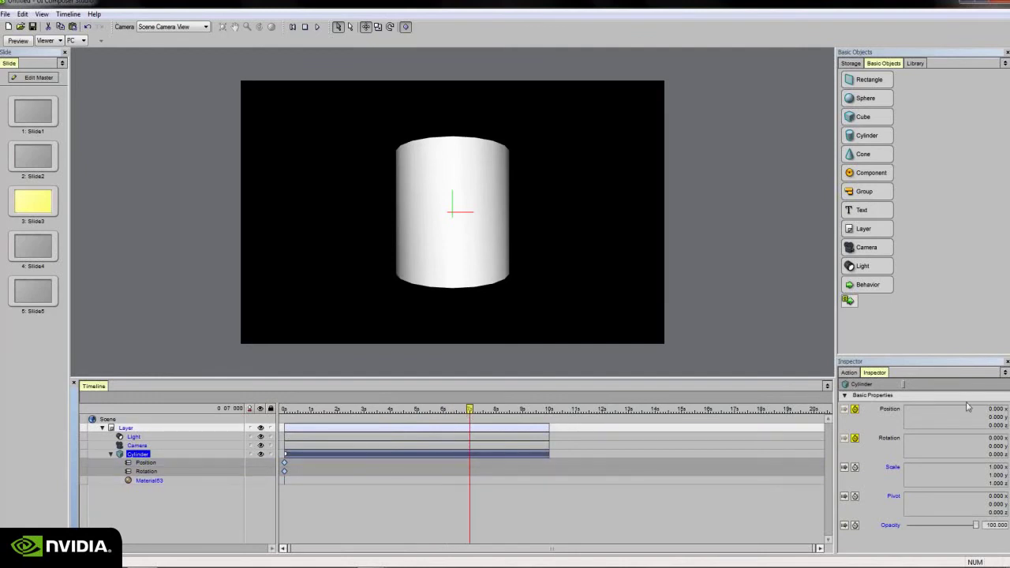
{"action": "left_click_drag", "start_coordinate": [974, 411], "coordinate": [986, 428]}
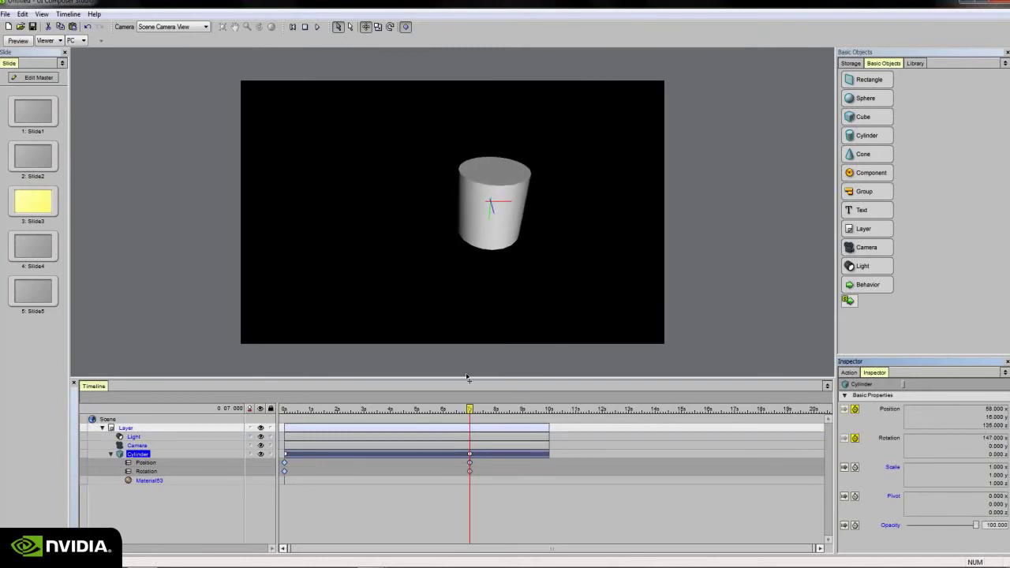
- Scrub back to preview the new cylinder animation, then check Slide4 for it
{"action": "left_click_drag", "start_coordinate": [469, 412], "coordinate": [284, 410]}
{"action": "left_click", "coordinate": [33, 203]}
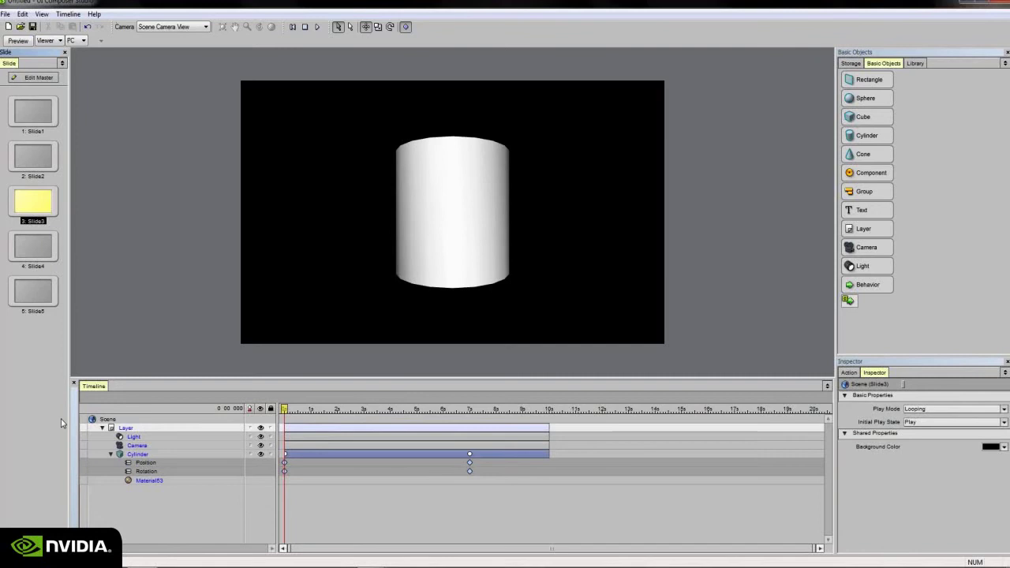
{"action": "left_click", "coordinate": [39, 251]}
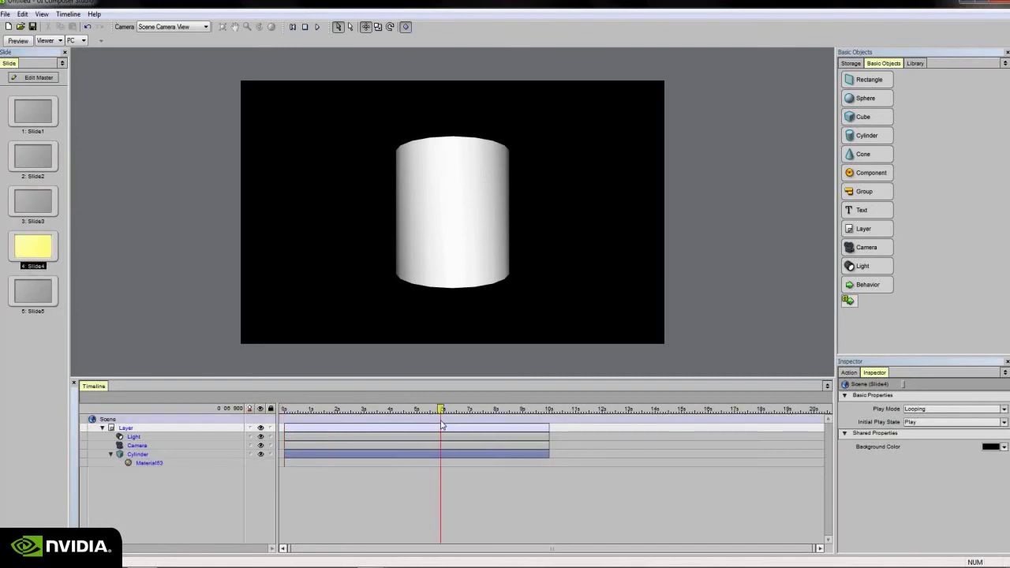
- Confirm Slide5 has no cylinder animation, then preview Slide3's animation and rewind to start
{"action": "left_click", "coordinate": [34, 296]}
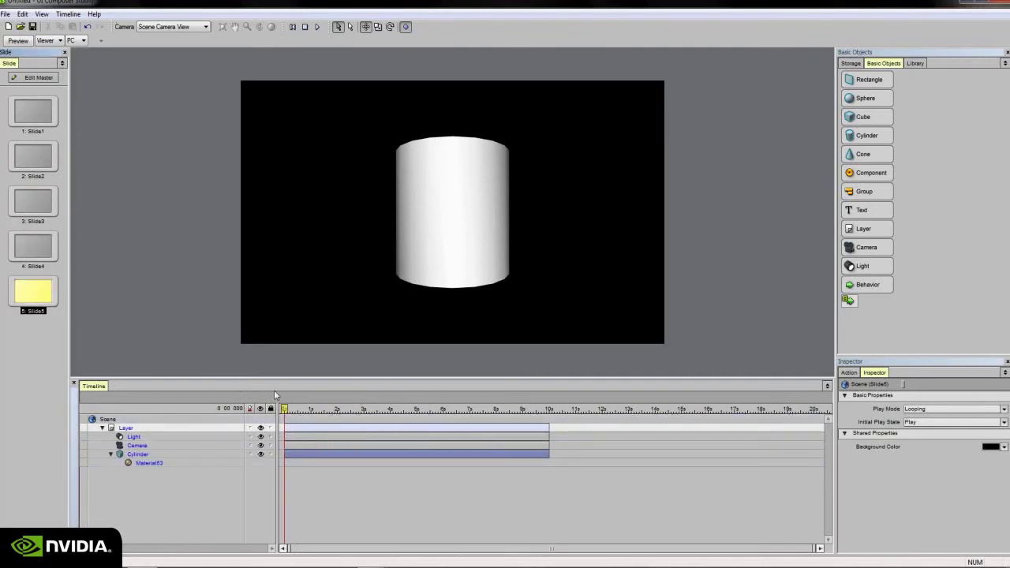
{"action": "left_click_drag", "start_coordinate": [291, 409], "coordinate": [309, 427]}
{"action": "left_click", "coordinate": [169, 455]}
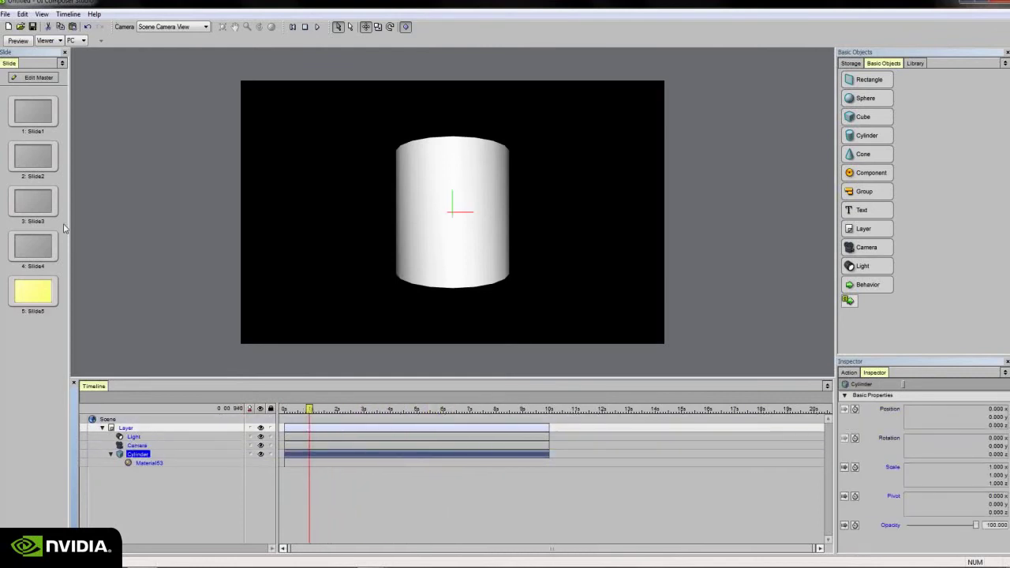
{"action": "left_click", "coordinate": [30, 207]}
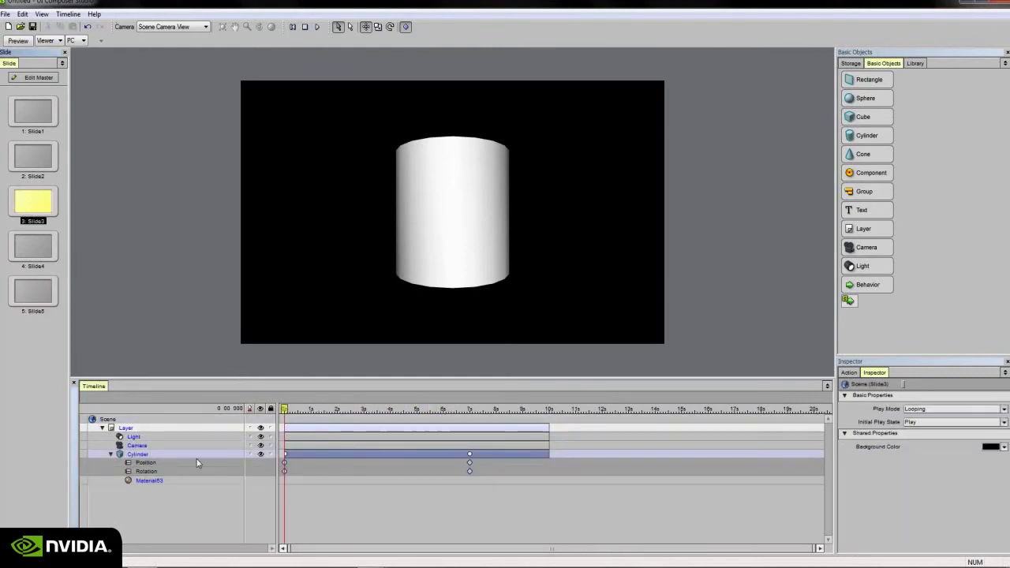
{"action": "left_click", "coordinate": [154, 456]}
{"action": "mouse_move", "coordinate": [331, 426]}
{"action": "left_mouse_down"}
{"action": "mouse_move", "coordinate": [360, 426]}
{"action": "mouse_move", "coordinate": [315, 427]}
{"action": "left_mouse_up"}
{"action": "key", "text": "Home"}
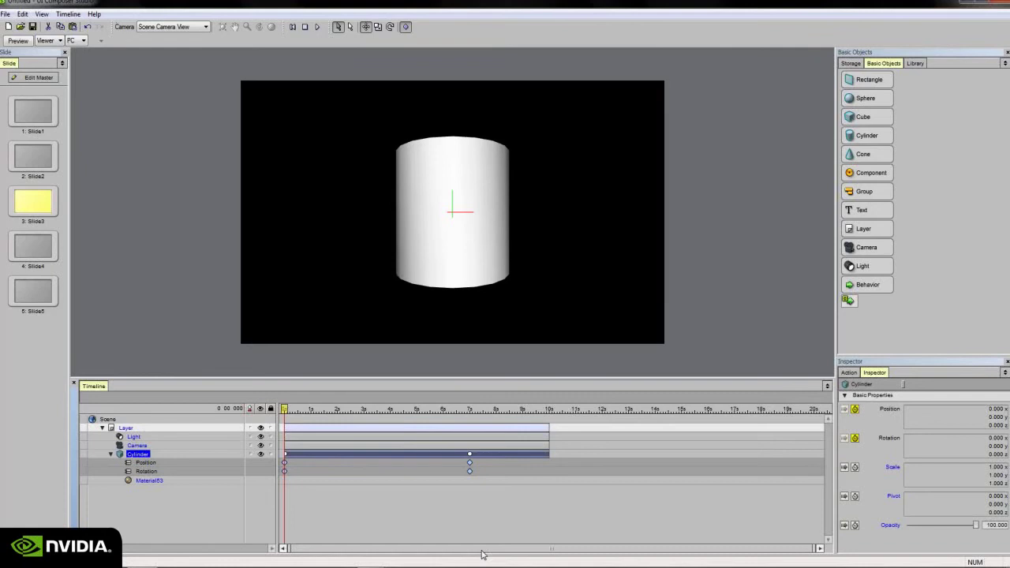
- Check Slide1, Slide2 and Slide4 for cylinder animation before returning to Slide3
{"action": "left_click", "coordinate": [41, 124]}
{"action": "left_click", "coordinate": [140, 455]}
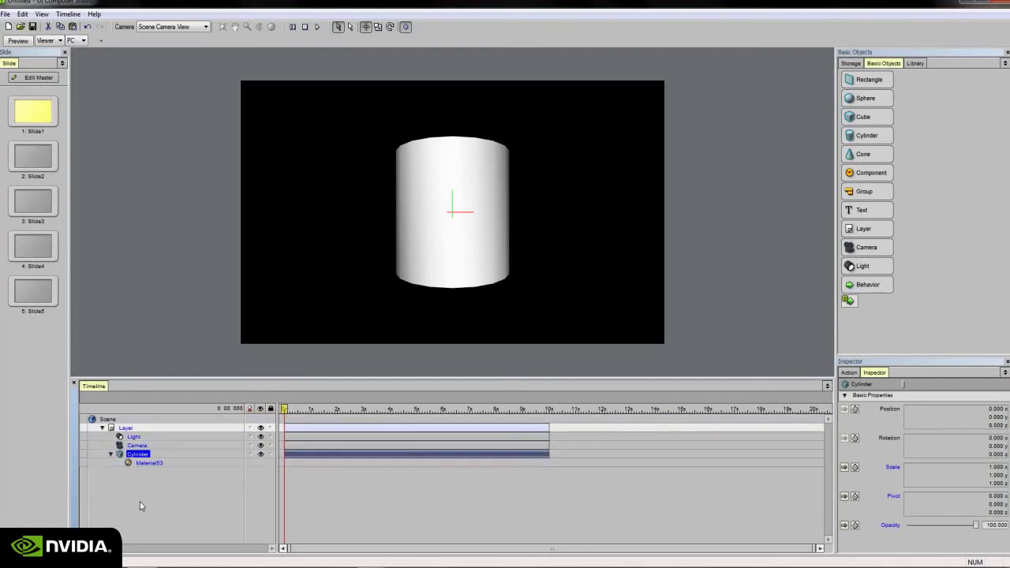
{"action": "left_click", "coordinate": [33, 156]}
{"action": "left_click", "coordinate": [33, 247]}
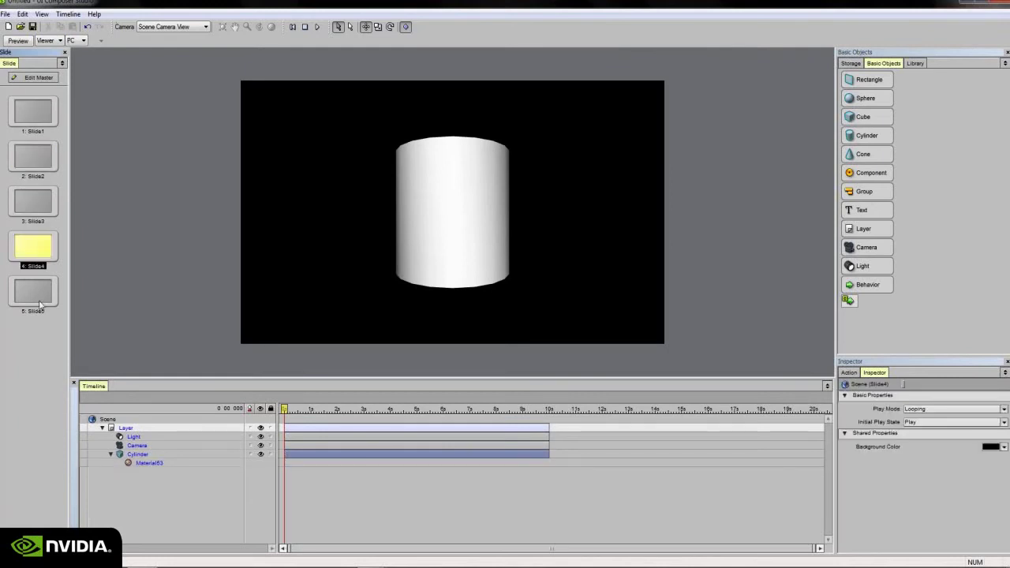
{"action": "left_click", "coordinate": [34, 201]}
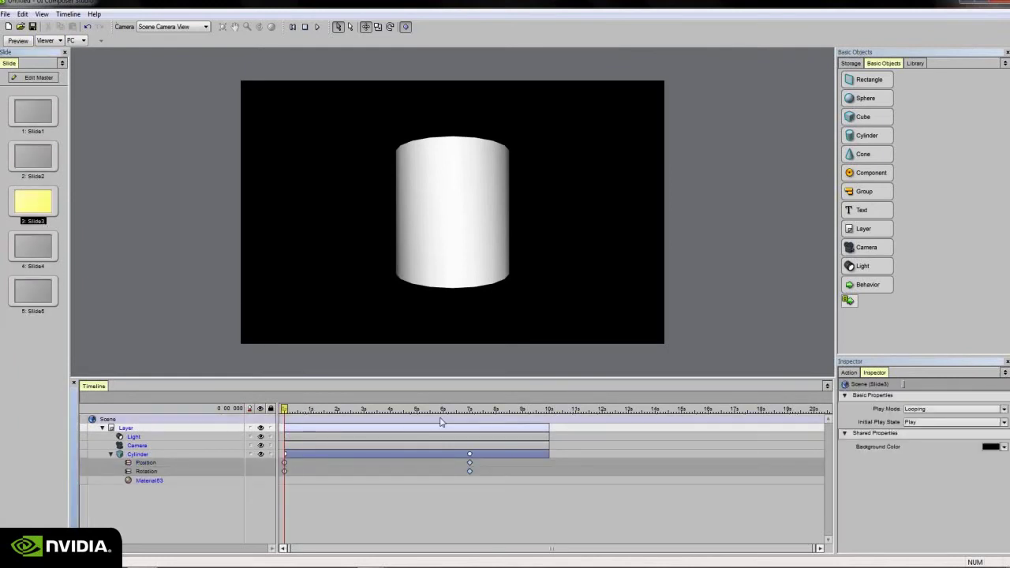
- Scrub Slide3's playhead to about 5.5 s and back to 0, then collapse the Cylinder row
{"action": "left_click", "coordinate": [429, 409]}
{"action": "left_click", "coordinate": [286, 409]}
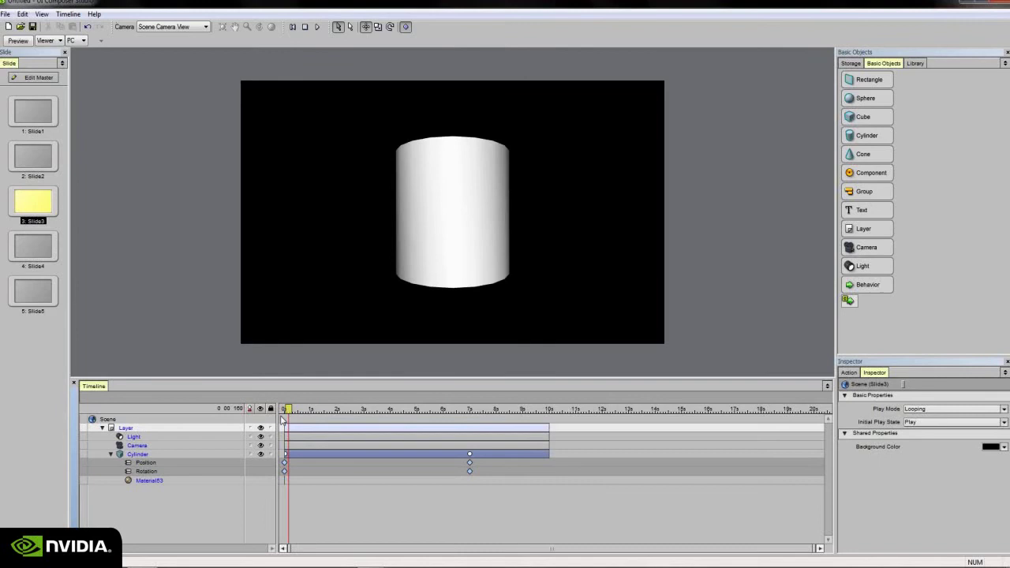
{"action": "left_click", "coordinate": [282, 420]}
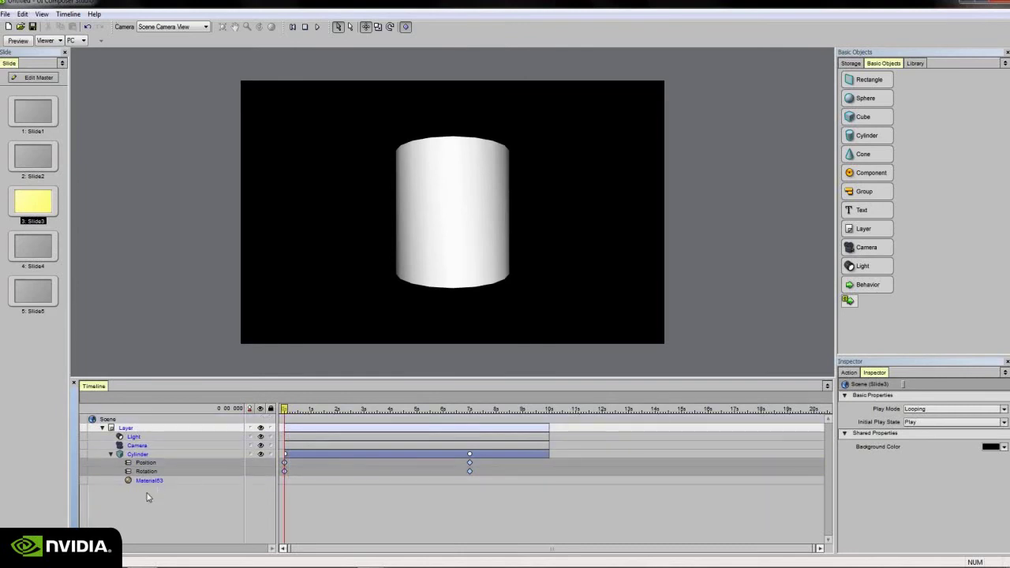
{"action": "left_click", "coordinate": [110, 454]}
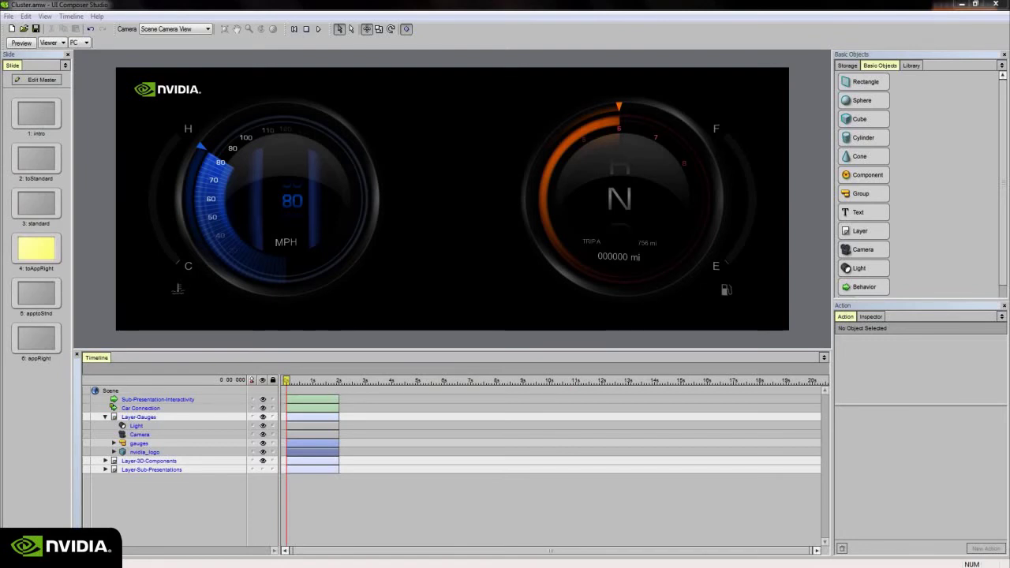
- Scrub toAppRight to watch the right gauge fade, play it to the end, and rewind appRight
{"action": "left_click_drag", "start_coordinate": [288, 381], "coordinate": [326, 385]}
{"action": "left_click", "coordinate": [315, 399]}
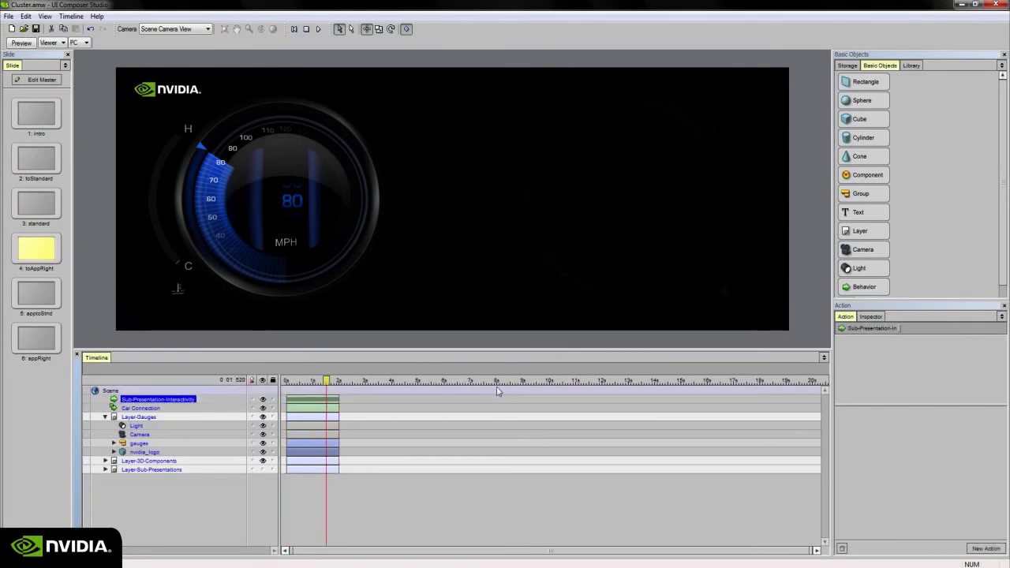
{"action": "mouse_move", "coordinate": [321, 387]}
{"action": "left_mouse_down"}
{"action": "mouse_move", "coordinate": [294, 385]}
{"action": "mouse_move", "coordinate": [339, 385]}
{"action": "mouse_move", "coordinate": [287, 385]}
{"action": "mouse_move", "coordinate": [322, 386]}
{"action": "left_mouse_up"}
{"action": "key", "text": "Return"}
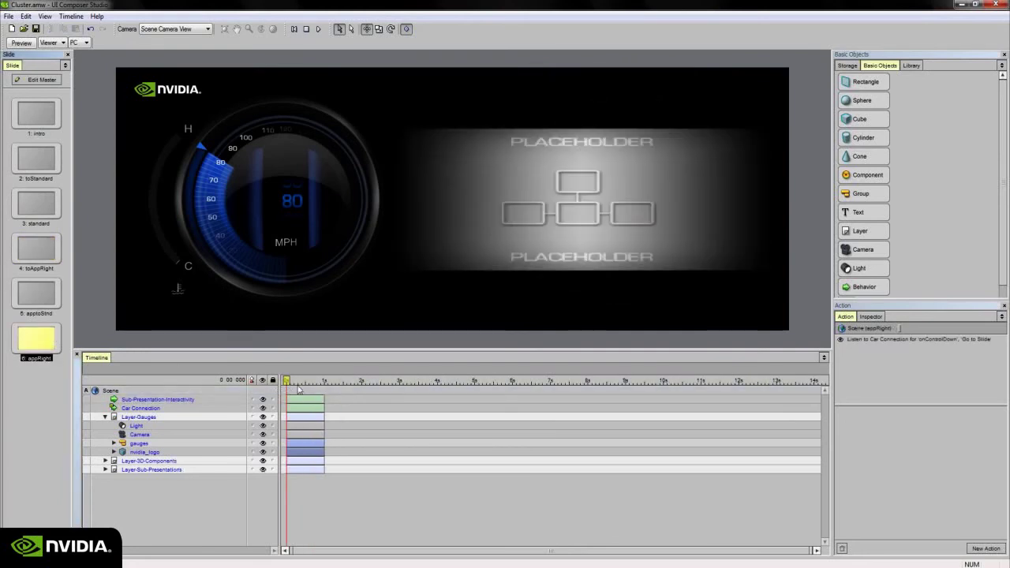
{"action": "left_click_drag", "start_coordinate": [305, 386], "coordinate": [277, 390]}
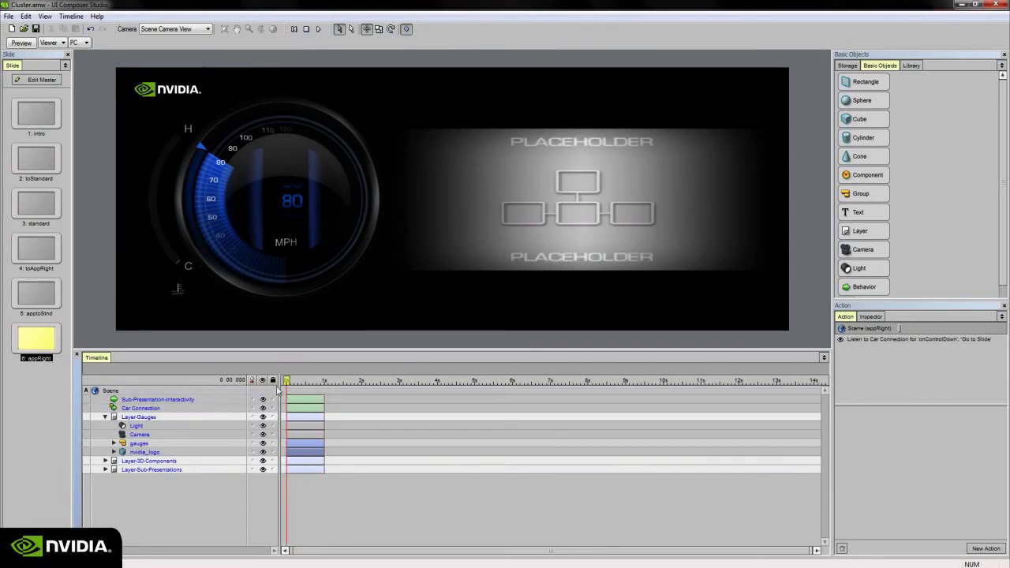
{"action": "left_click", "coordinate": [237, 380]}
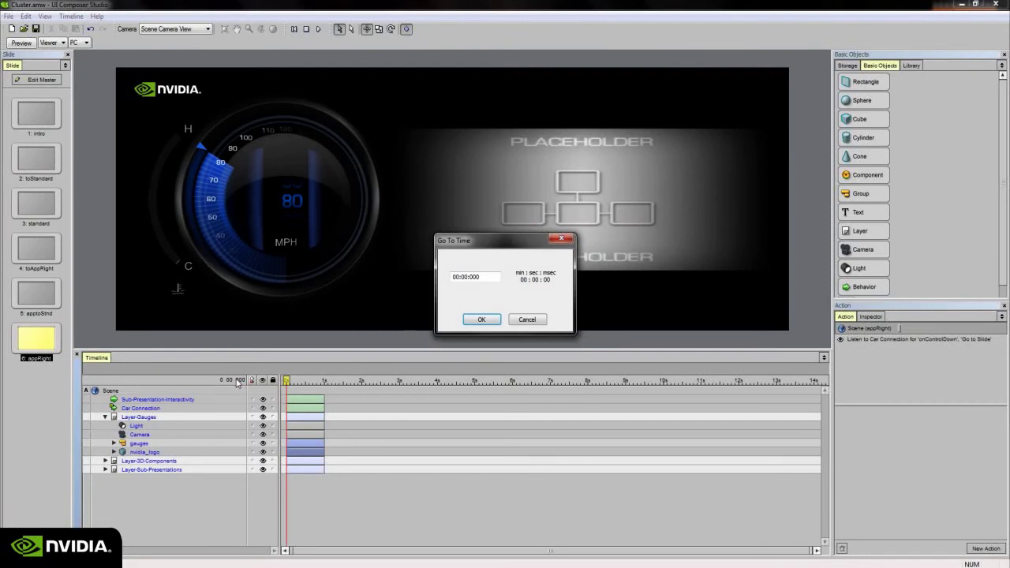
{"action": "double_click", "coordinate": [462, 277]}
{"action": "type", "text": "10"}
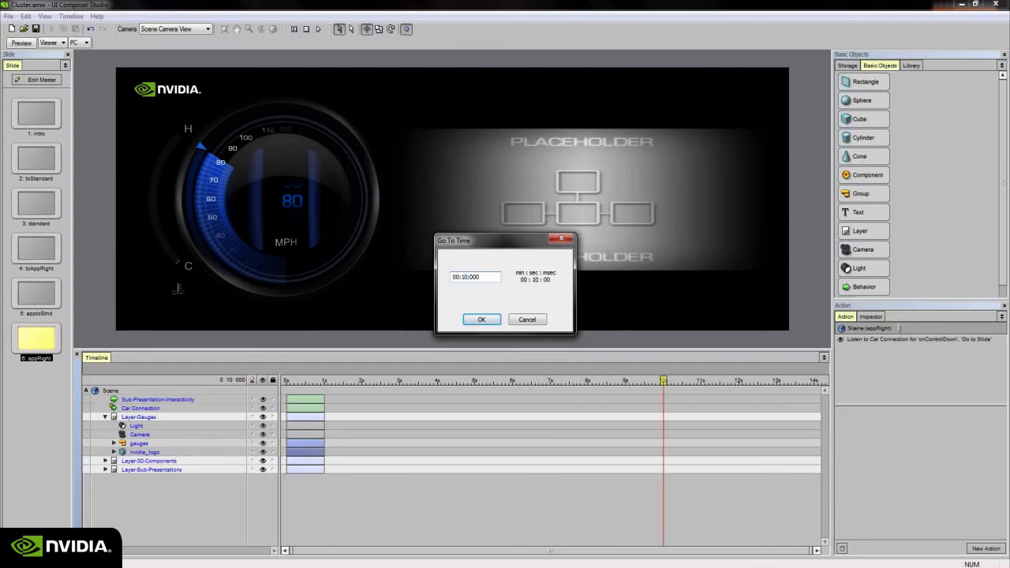
{"action": "key", "text": "Return"}
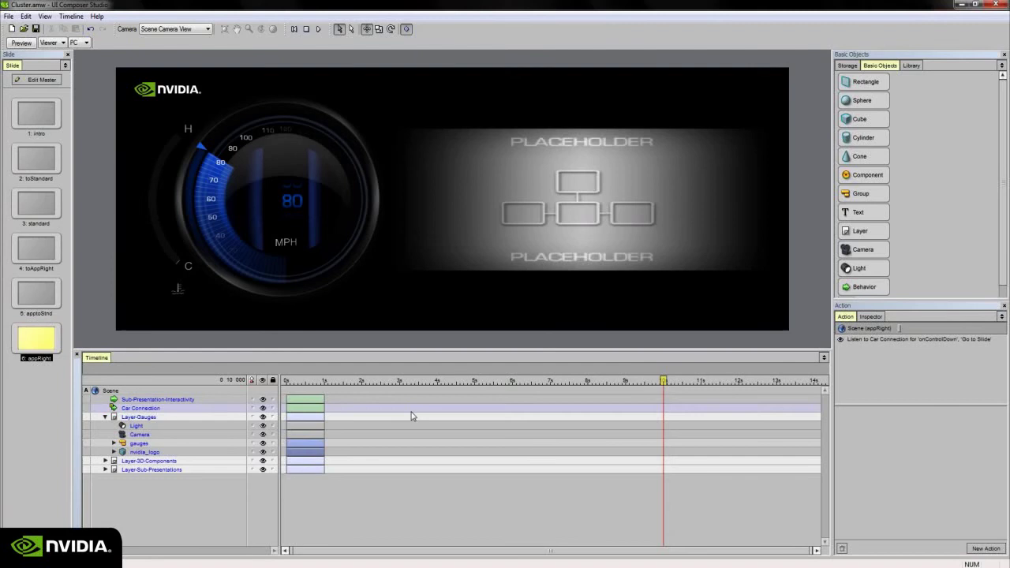
{"action": "left_click", "coordinate": [158, 399]}
{"action": "left_click", "coordinate": [191, 408]}
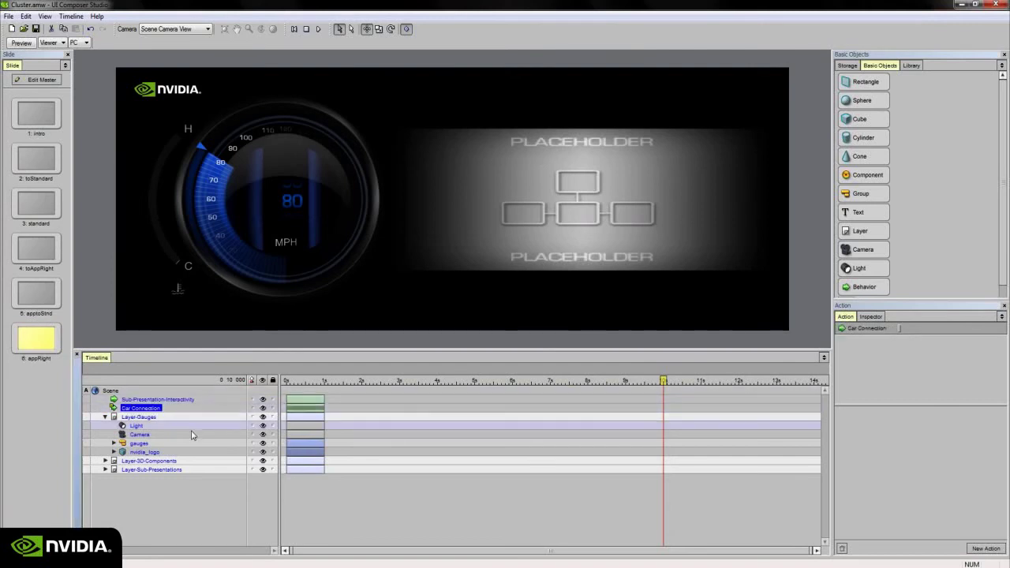
{"action": "left_click", "coordinate": [191, 417]}
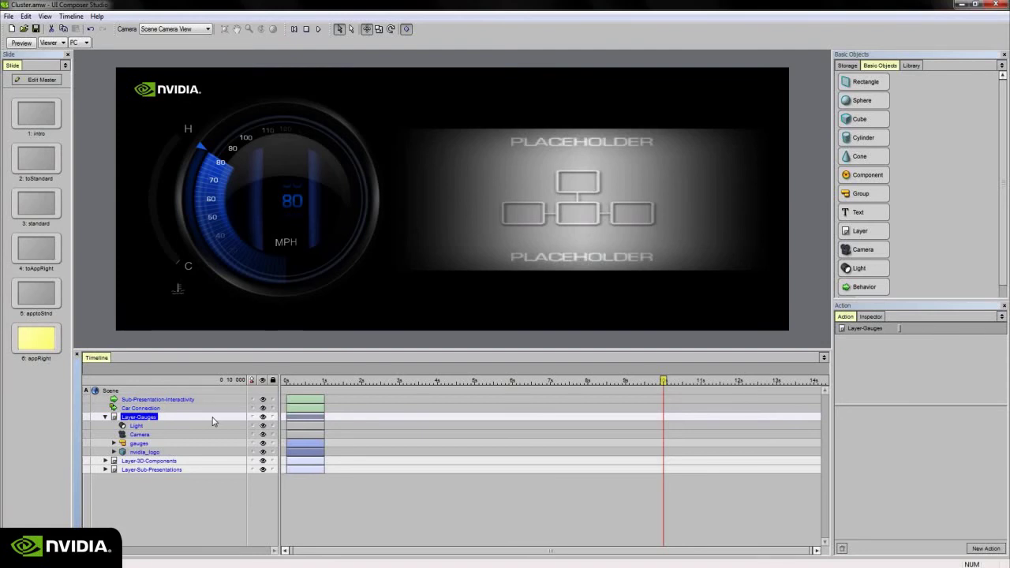
{"action": "key", "text": "]"}
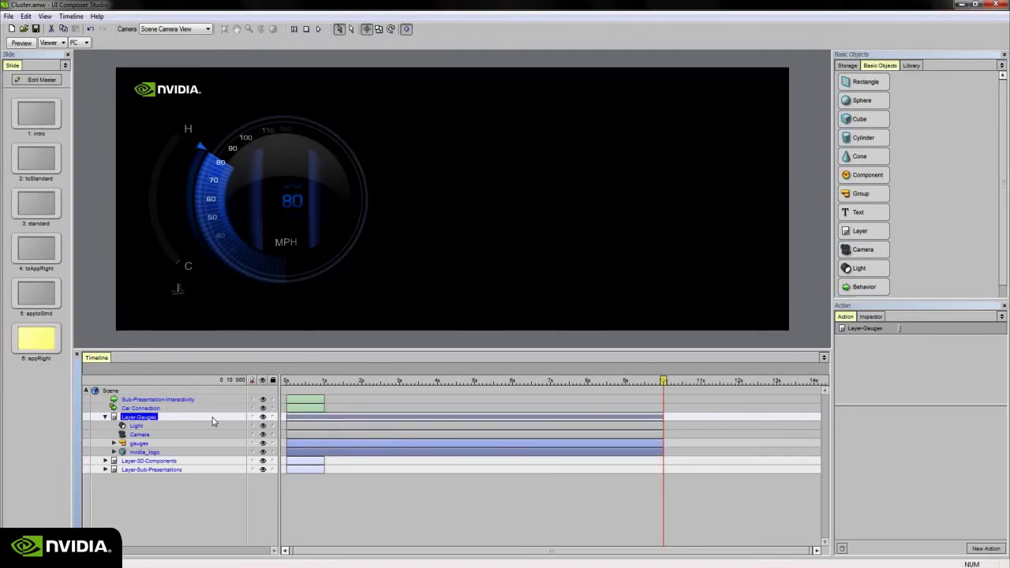
{"action": "key", "text": "ctrl+z"}
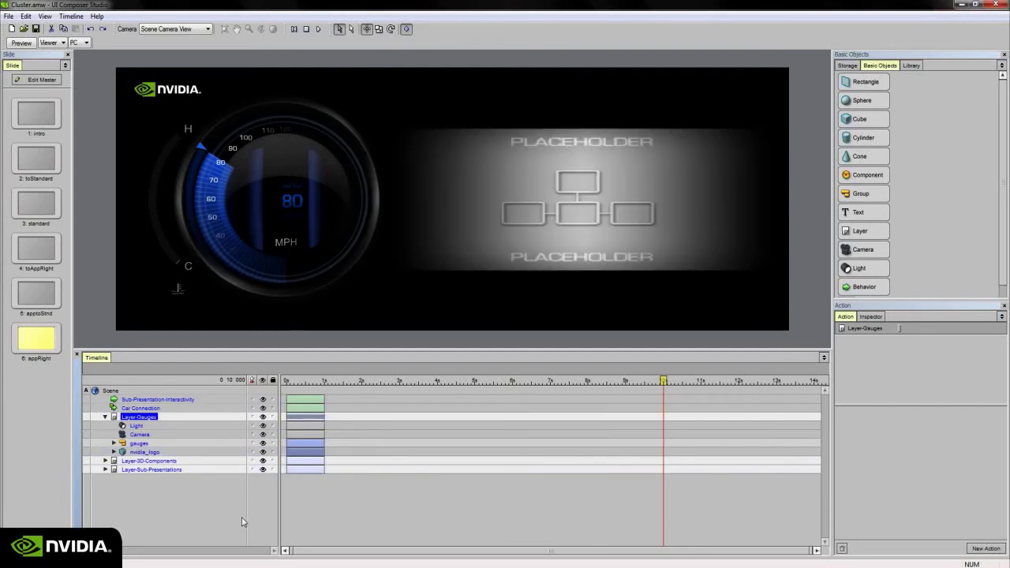
- Move through the slide list via toAppRight to slide 3 standard
{"action": "left_click", "coordinate": [49, 304]}
{"action": "left_click", "coordinate": [39, 254]}
{"action": "left_click", "coordinate": [39, 205]}
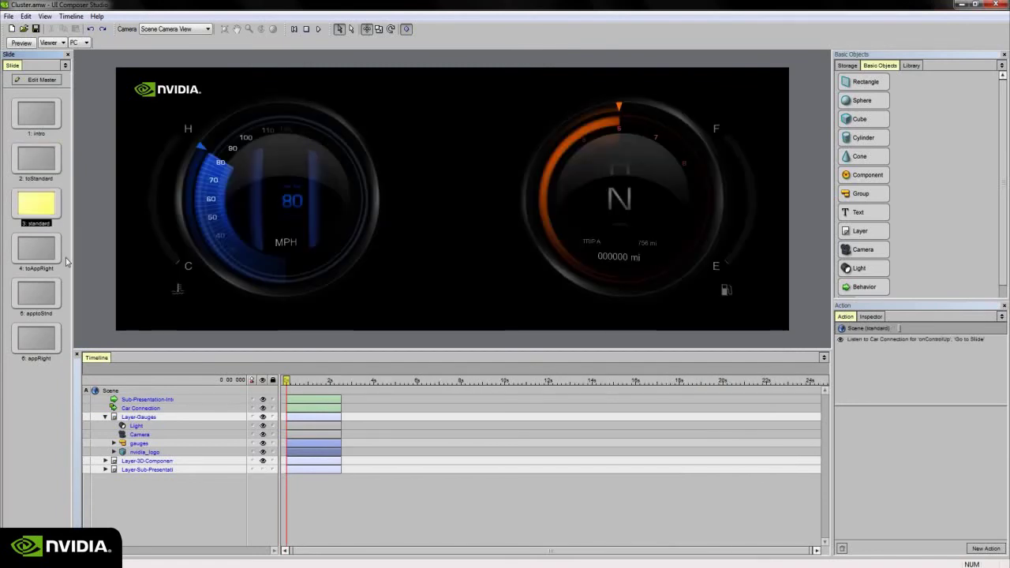
- Expand gauges > Left, enter the speedometer component, and scrub its needle animation
{"action": "left_click", "coordinate": [114, 443]}
{"action": "left_click", "coordinate": [146, 461]}
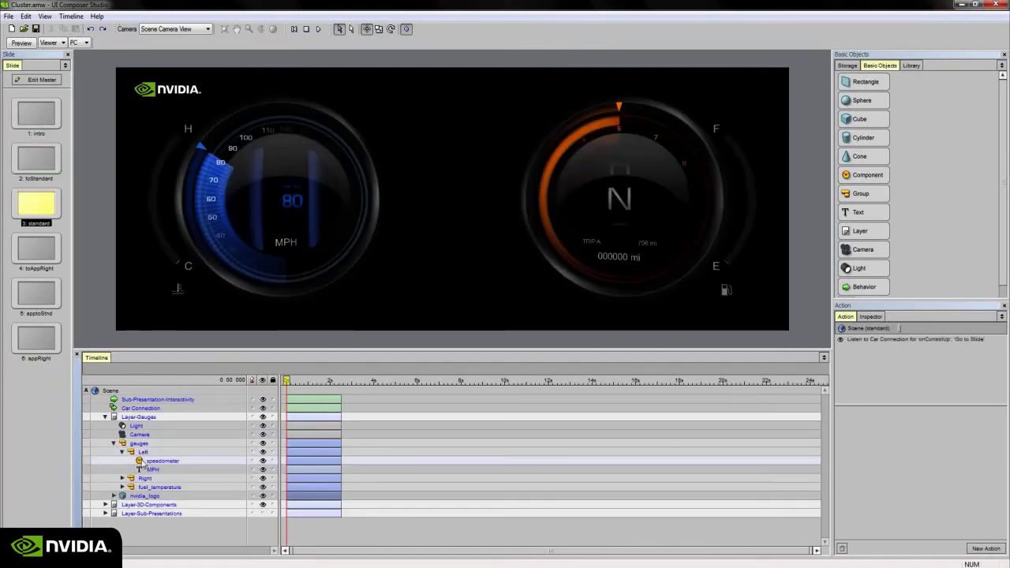
{"action": "left_click", "coordinate": [147, 461]}
{"action": "double_click", "coordinate": [147, 461]}
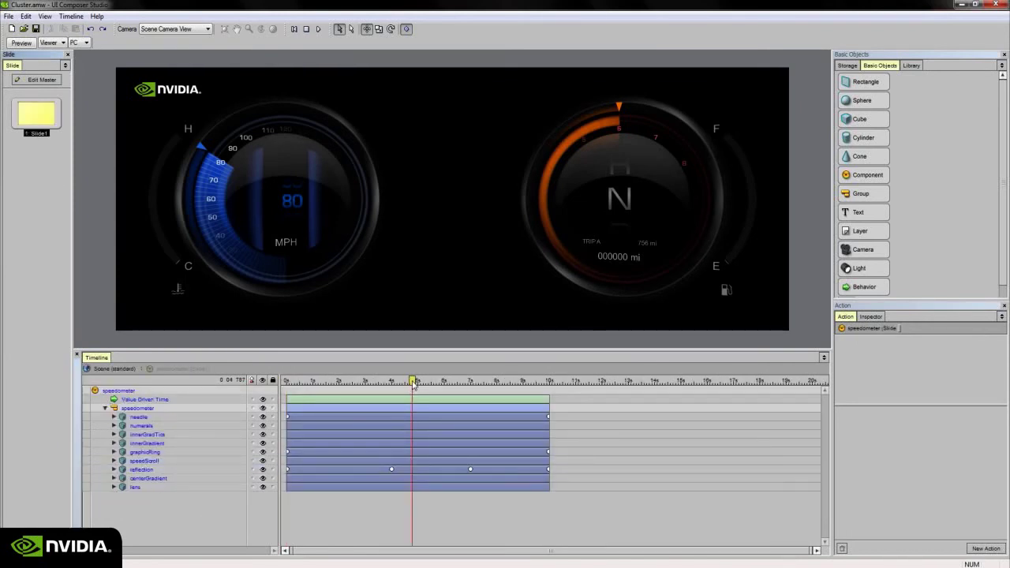
{"action": "mouse_move", "coordinate": [411, 387]}
{"action": "left_mouse_down"}
{"action": "mouse_move", "coordinate": [286, 387]}
{"action": "mouse_move", "coordinate": [546, 383]}
{"action": "mouse_move", "coordinate": [417, 385]}
{"action": "left_mouse_up"}
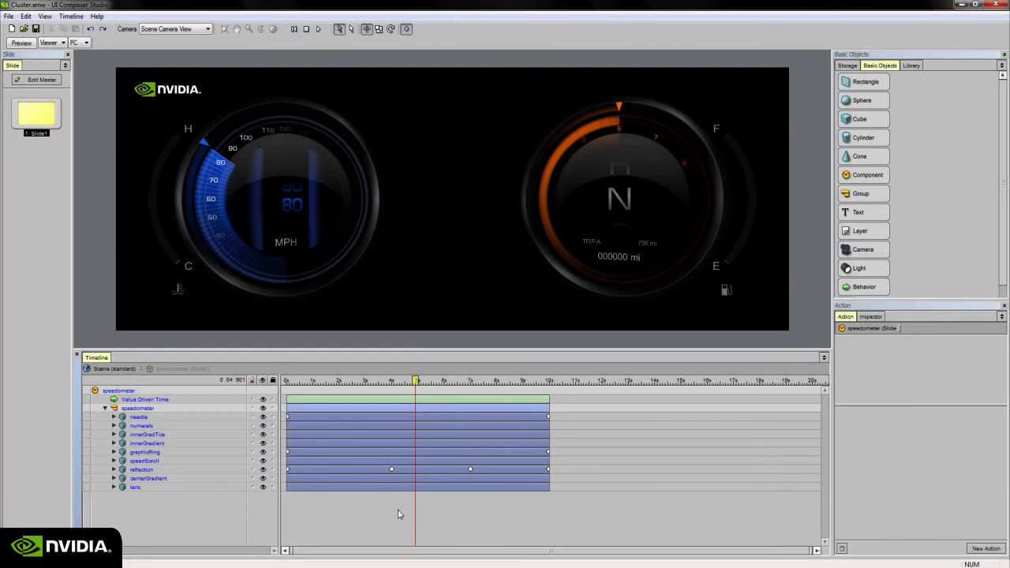
{"action": "scroll", "coordinate": [399, 514], "scroll_direction": "down", "scroll_amount": 1, "text": "ctrl"}
{"action": "scroll", "coordinate": [399, 514], "scroll_direction": "down", "scroll_amount": 1, "text": "ctrl"}
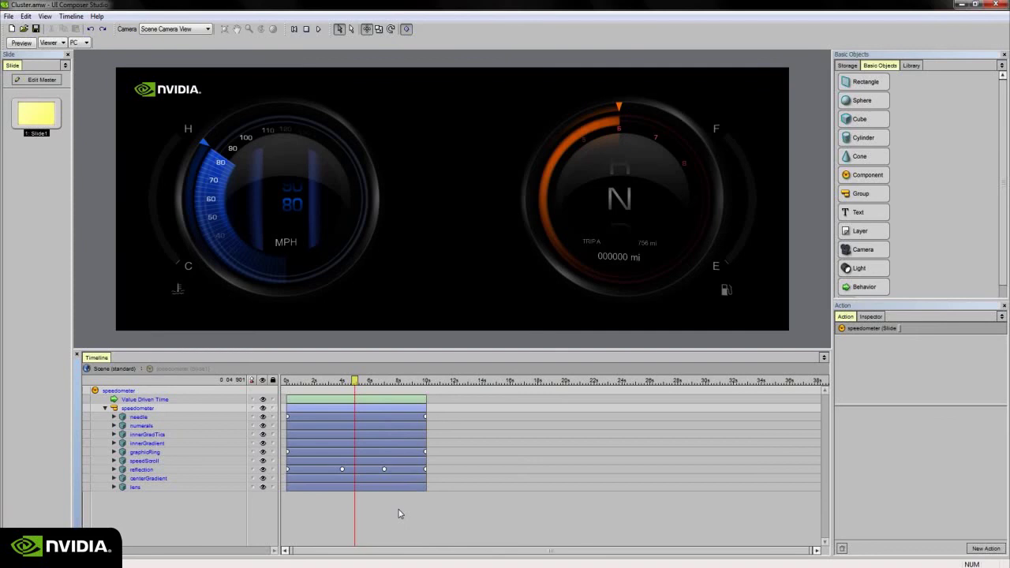
{"action": "scroll", "coordinate": [398, 513], "scroll_direction": "up", "scroll_amount": 3, "text": "ctrl"}
{"action": "scroll", "coordinate": [398, 513], "scroll_direction": "down", "scroll_amount": 1, "text": "ctrl"}
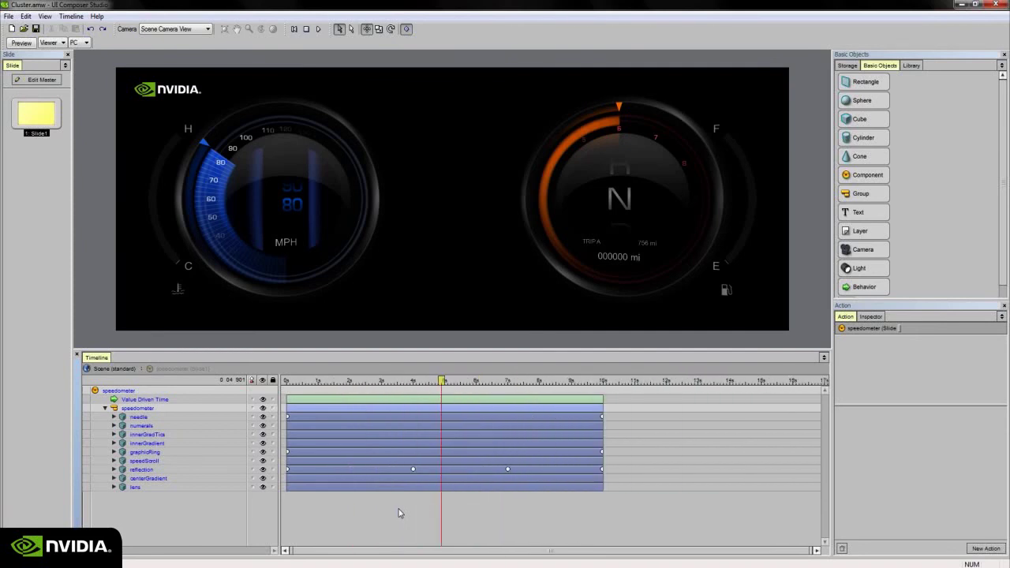
{"action": "scroll", "coordinate": [398, 513], "scroll_direction": "down", "scroll_amount": 2, "text": "ctrl"}
{"action": "scroll", "coordinate": [398, 513], "scroll_direction": "up", "scroll_amount": 3, "text": "ctrl"}
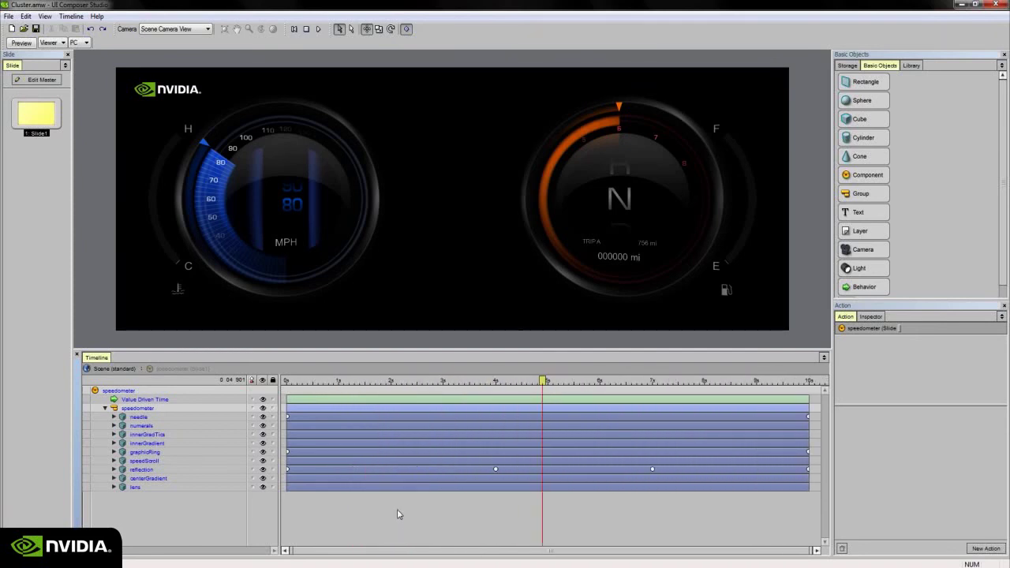
{"action": "scroll", "coordinate": [397, 513], "scroll_direction": "down", "scroll_amount": 2, "text": "ctrl"}
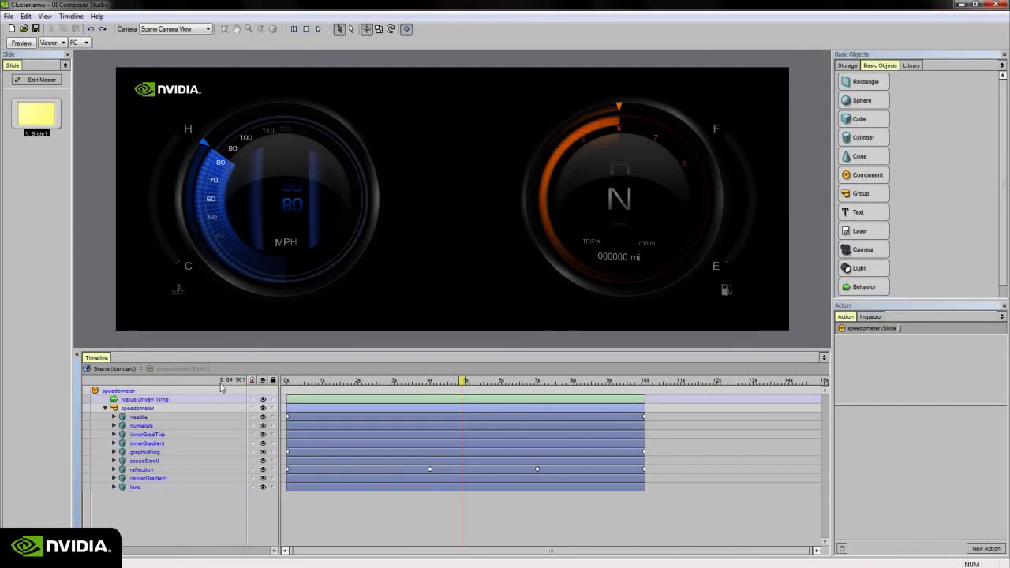
- Return to the Scene timeline, collapse Left under gauges, and select the Layer-Gauges, 3D-Components and Sub-Presentations rows
{"action": "left_click", "coordinate": [110, 368]}
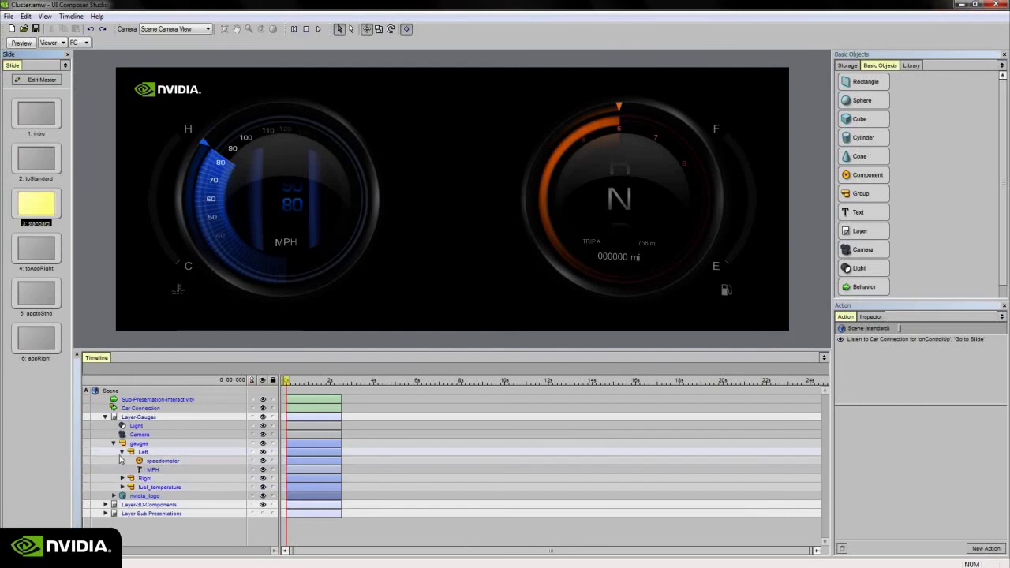
{"action": "left_click", "coordinate": [122, 452]}
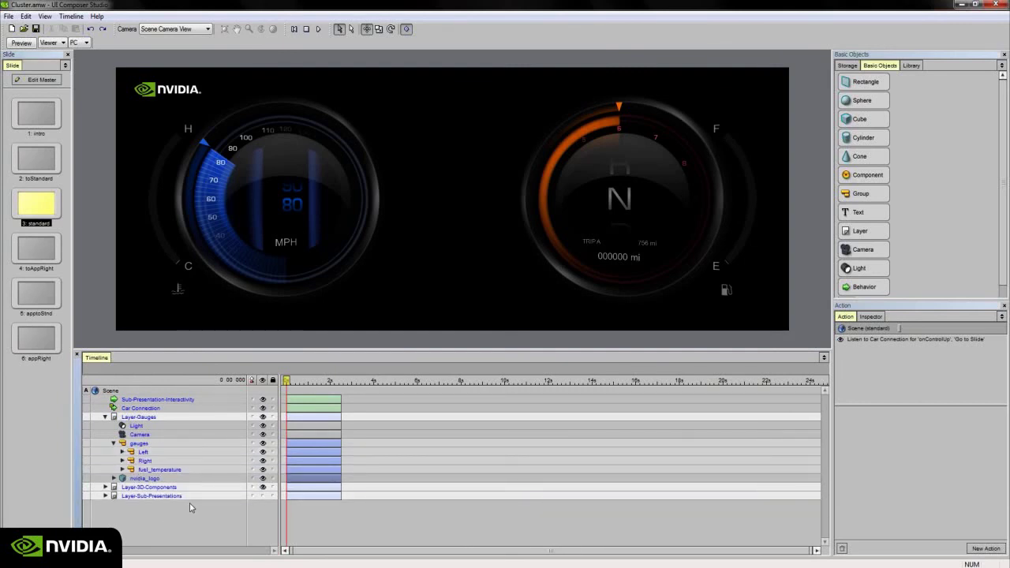
{"action": "left_click", "coordinate": [139, 417]}
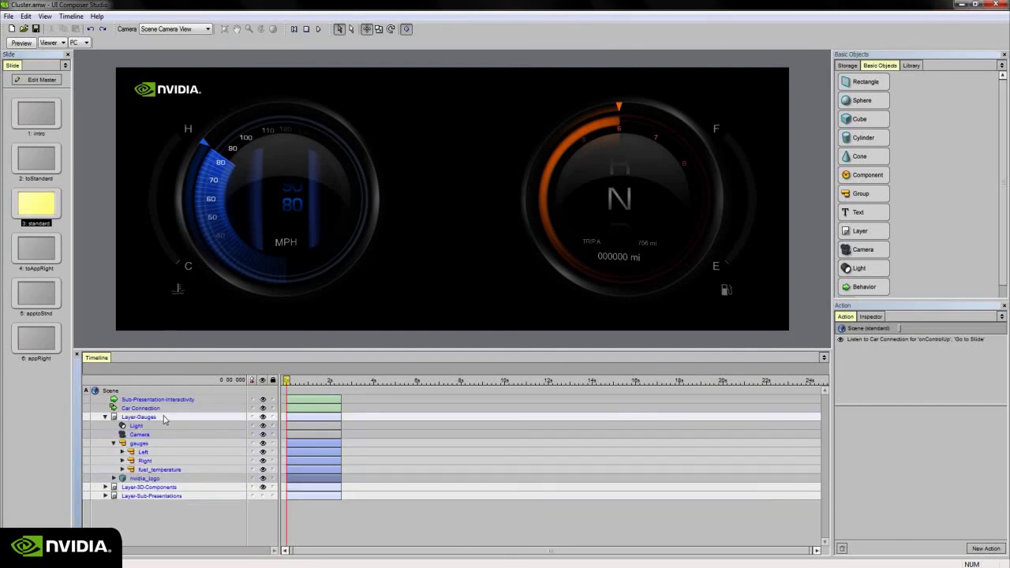
{"action": "left_click", "coordinate": [169, 489]}
{"action": "left_click", "coordinate": [169, 495]}
{"action": "left_click", "coordinate": [172, 487]}
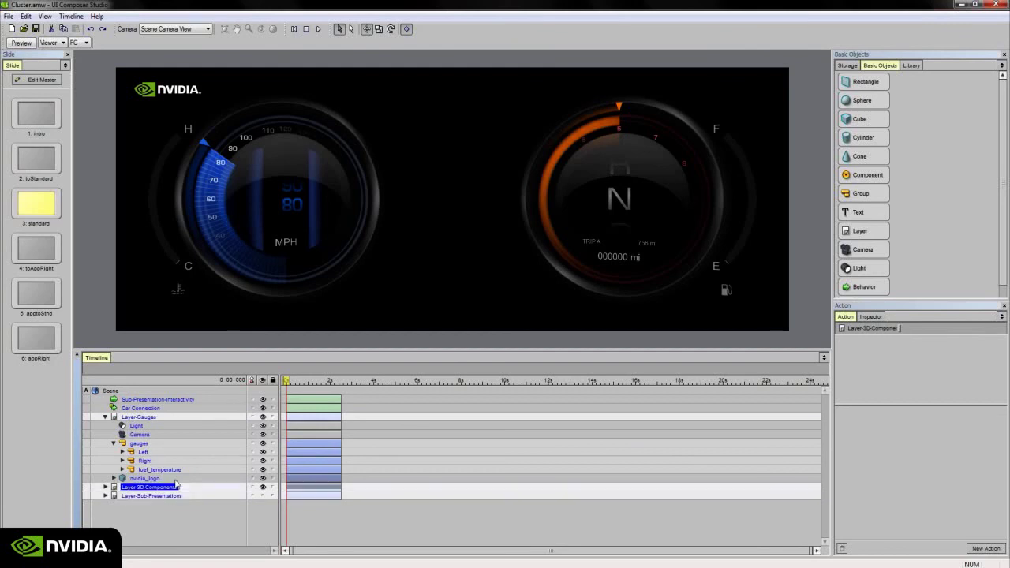
{"action": "left_click", "coordinate": [175, 419]}
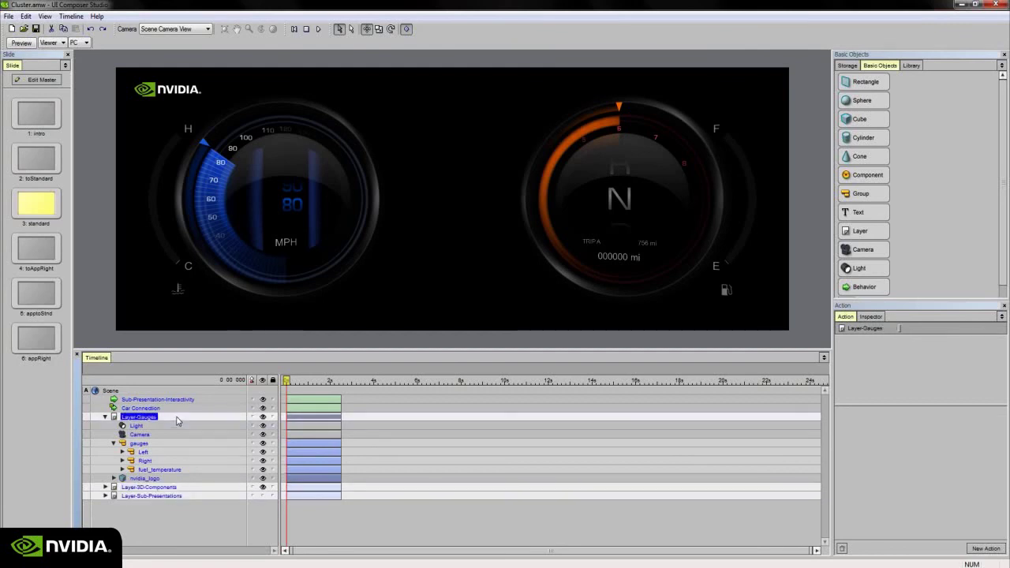